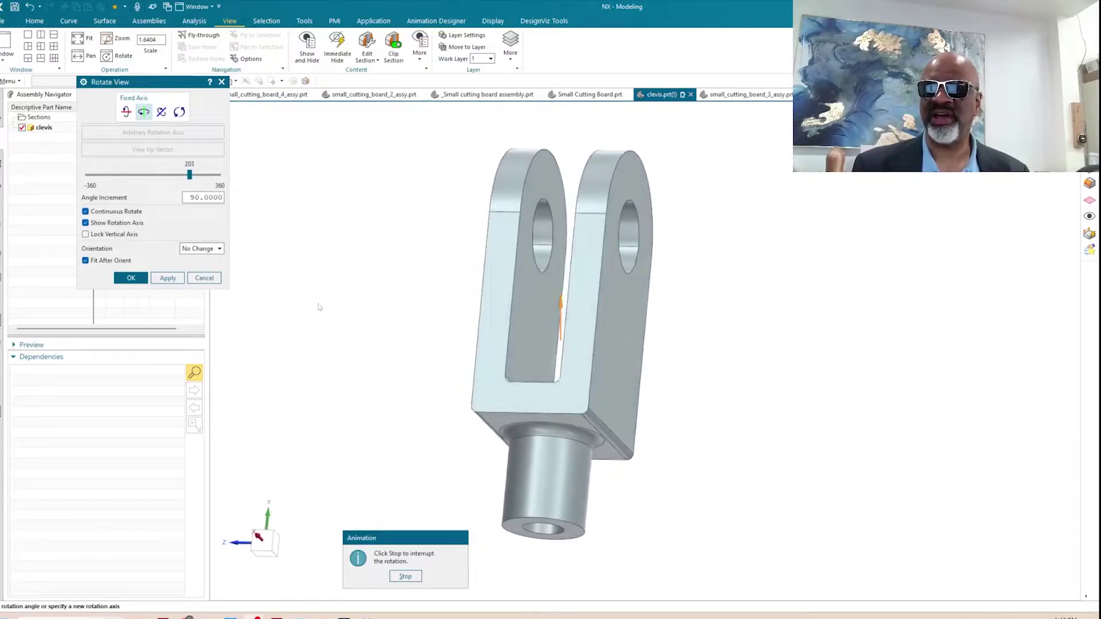
Stop the clevis's continuous spinning animation.
{"action": "left_click", "coordinate": [405, 576]}
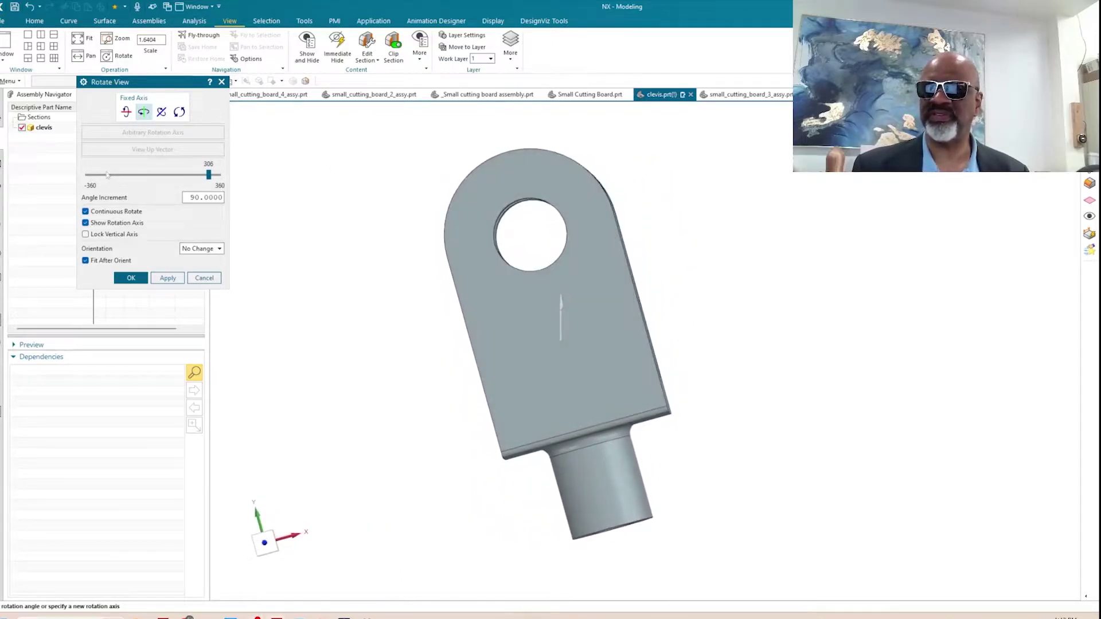
Close Rotate View, orbit the clevis to a three-quarter view, and pan it left.
{"action": "left_click", "coordinate": [203, 279]}
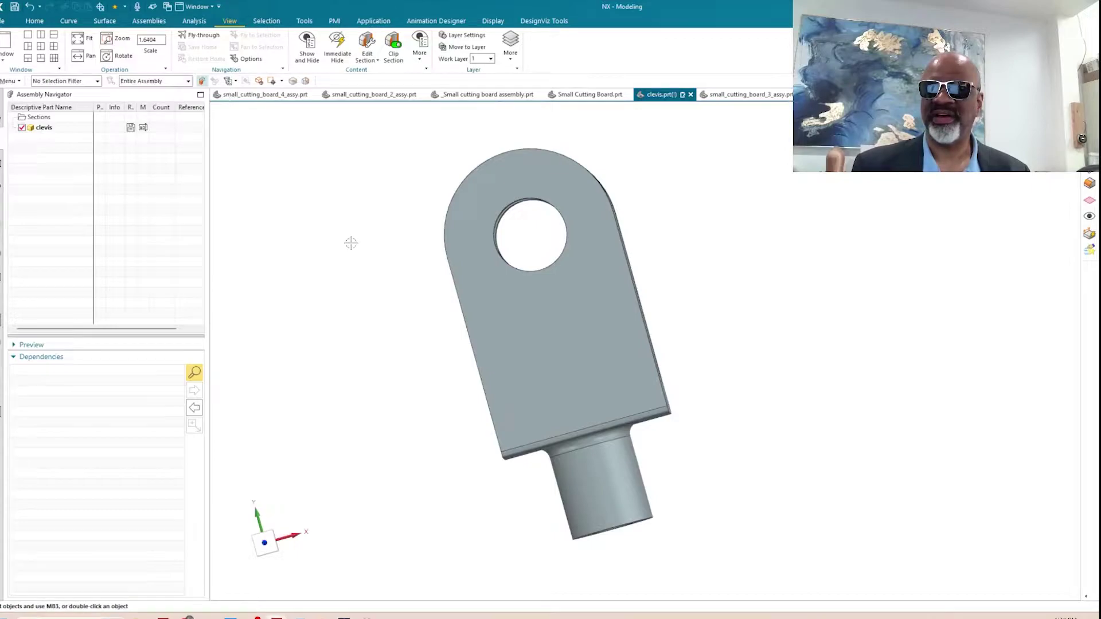
{"action": "left_click_drag", "start_coordinate": [345, 288], "coordinate": [407, 285]}
{"action": "middle_click_drag", "start_coordinate": [773, 521], "coordinate": [651, 516], "text": "shift"}
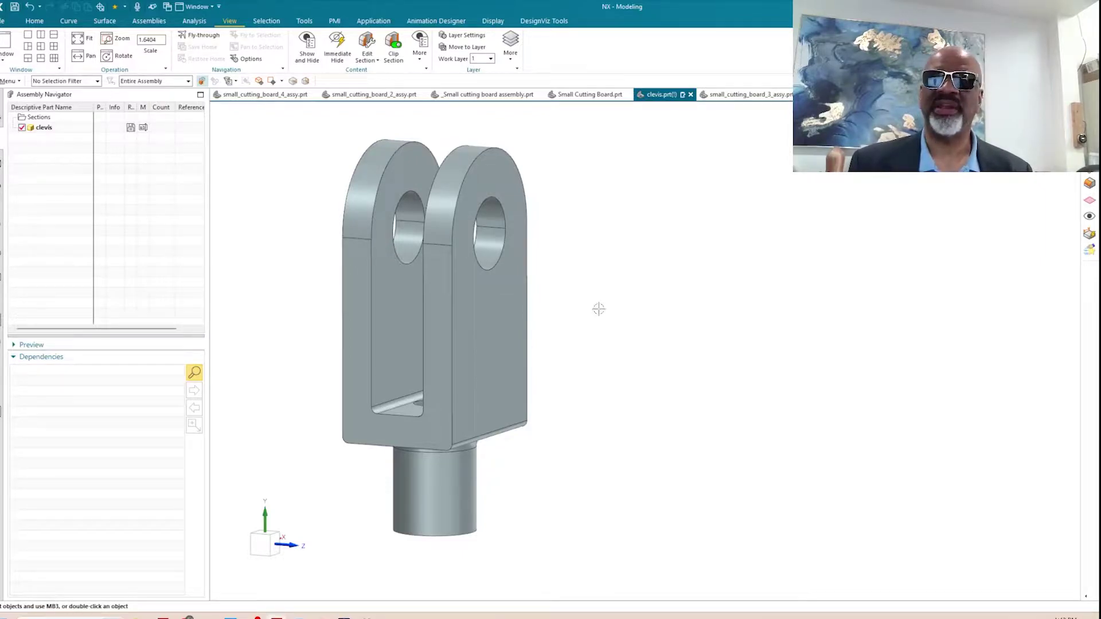
Start a new Topology Optimization study from Home > More.
{"action": "left_click", "coordinate": [36, 21]}
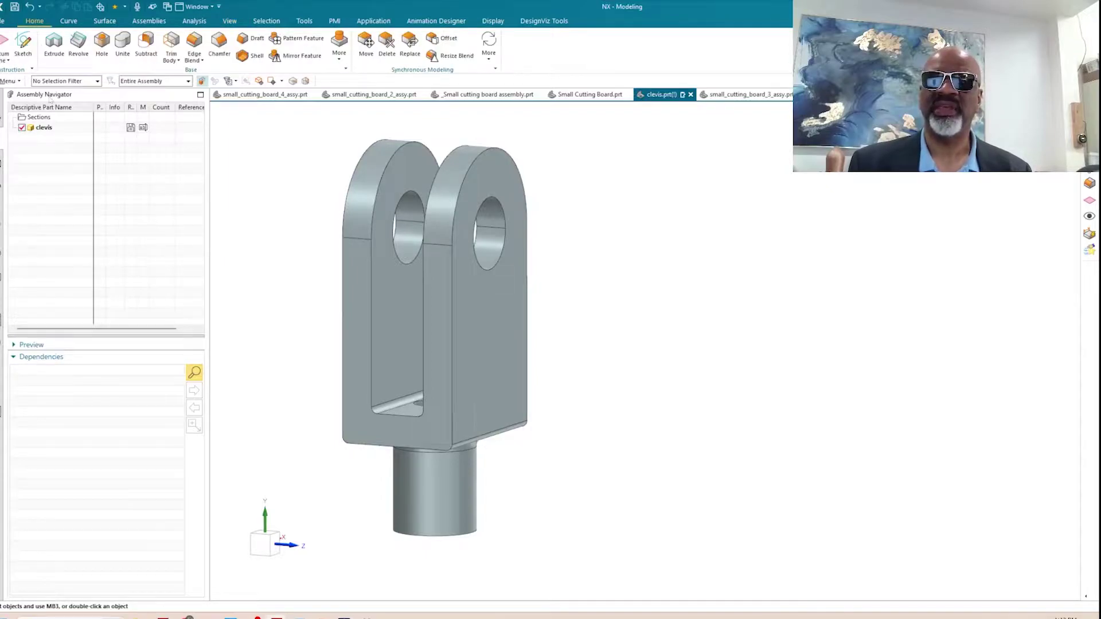
{"action": "left_click", "coordinate": [338, 48]}
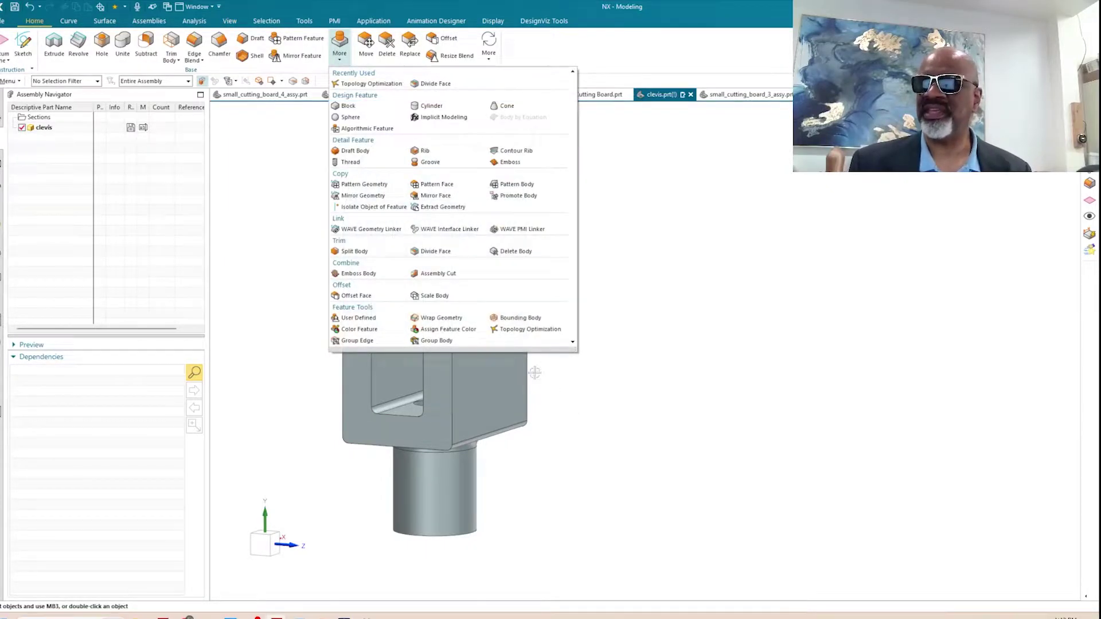
{"action": "left_click", "coordinate": [522, 331]}
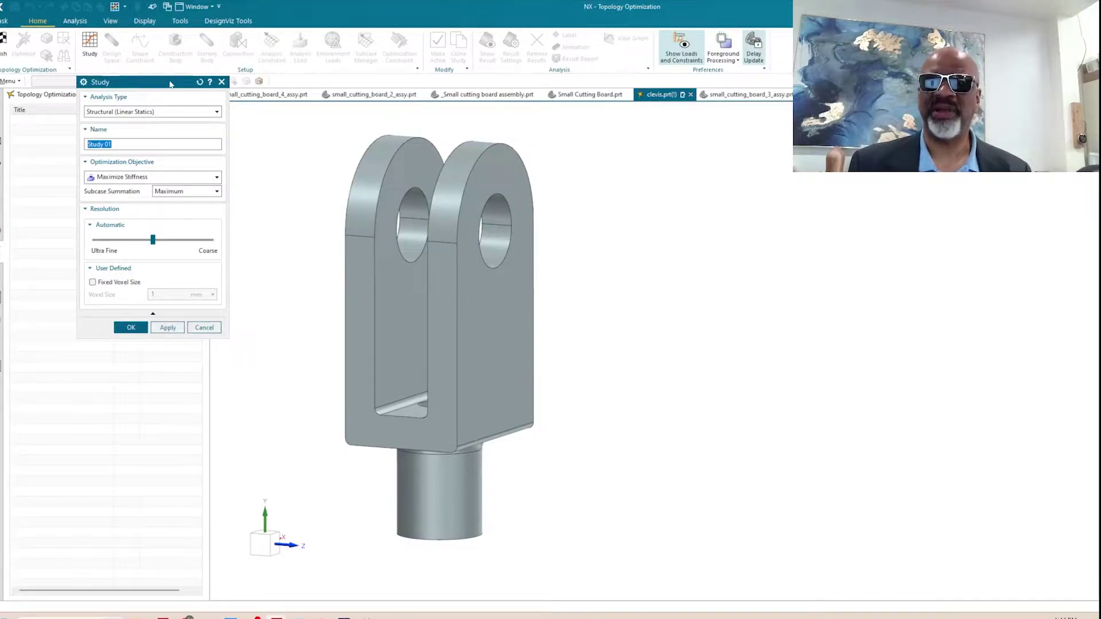
{"action": "left_click_drag", "start_coordinate": [170, 84], "coordinate": [222, 195]}
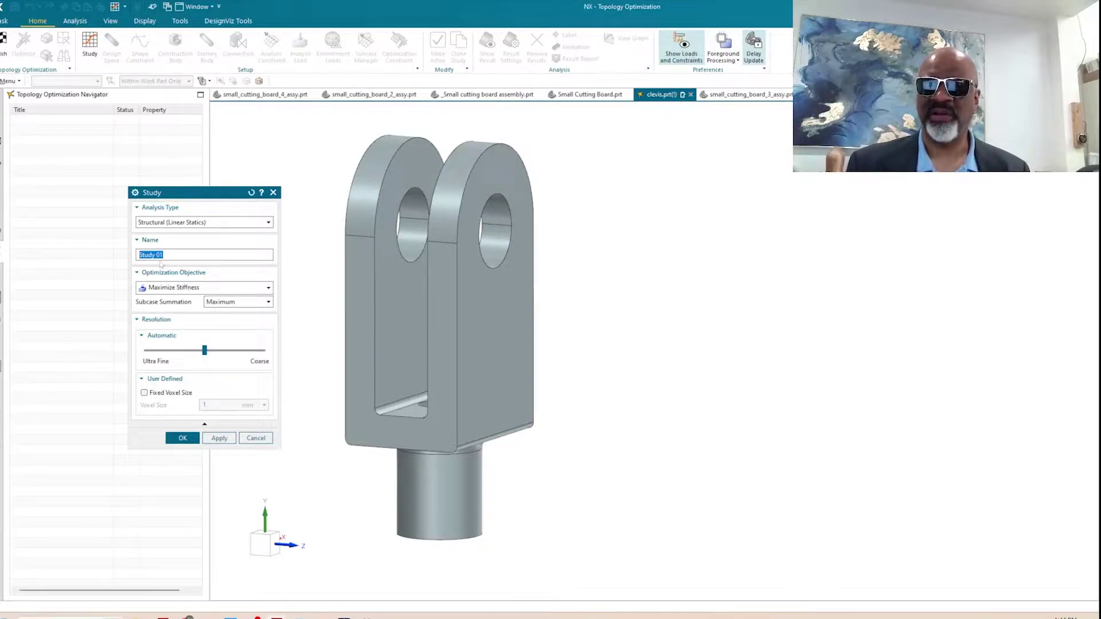
{"action": "left_click_drag", "start_coordinate": [224, 195], "coordinate": [234, 165]}
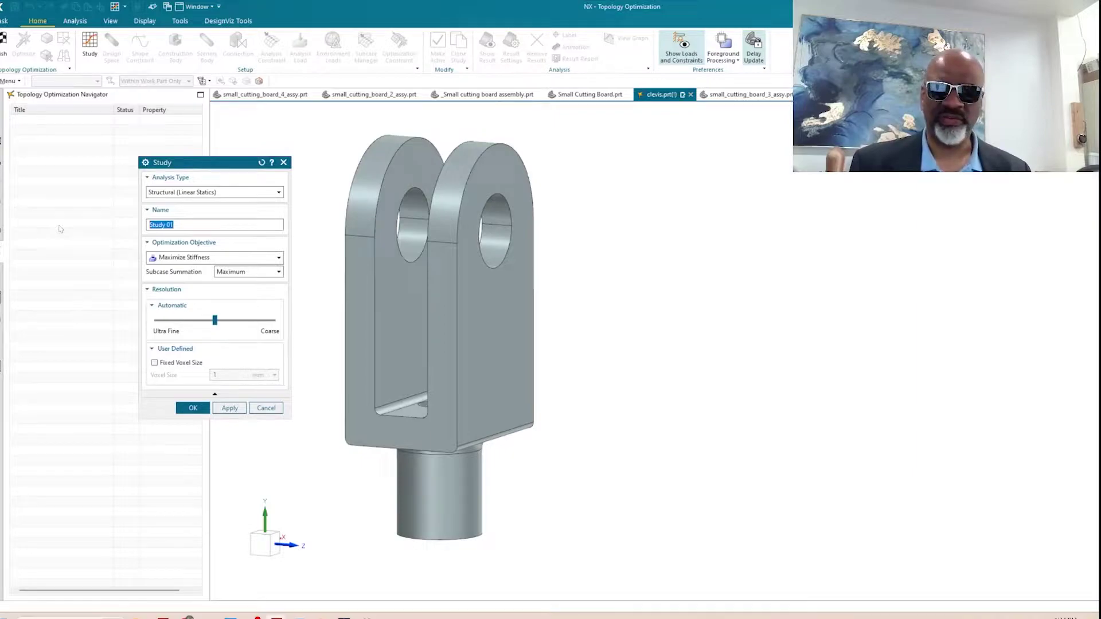
Name the study min_volume, adjust resolution, keep Maximum subcase summation, and create it.
{"action": "type", "text": "st"}
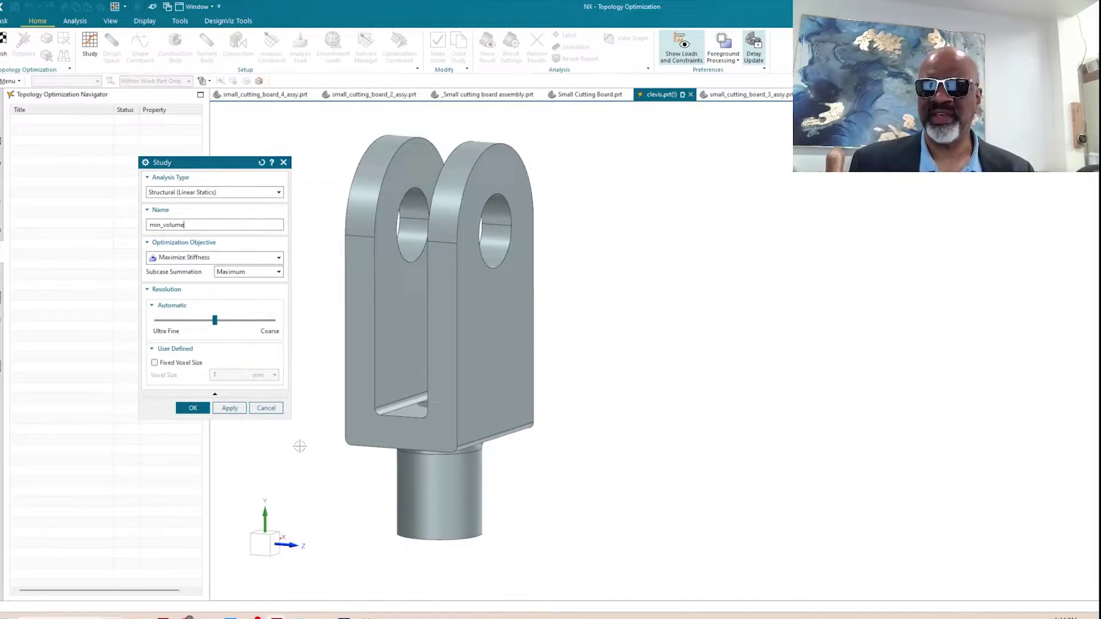
{"action": "left_click", "coordinate": [215, 323]}
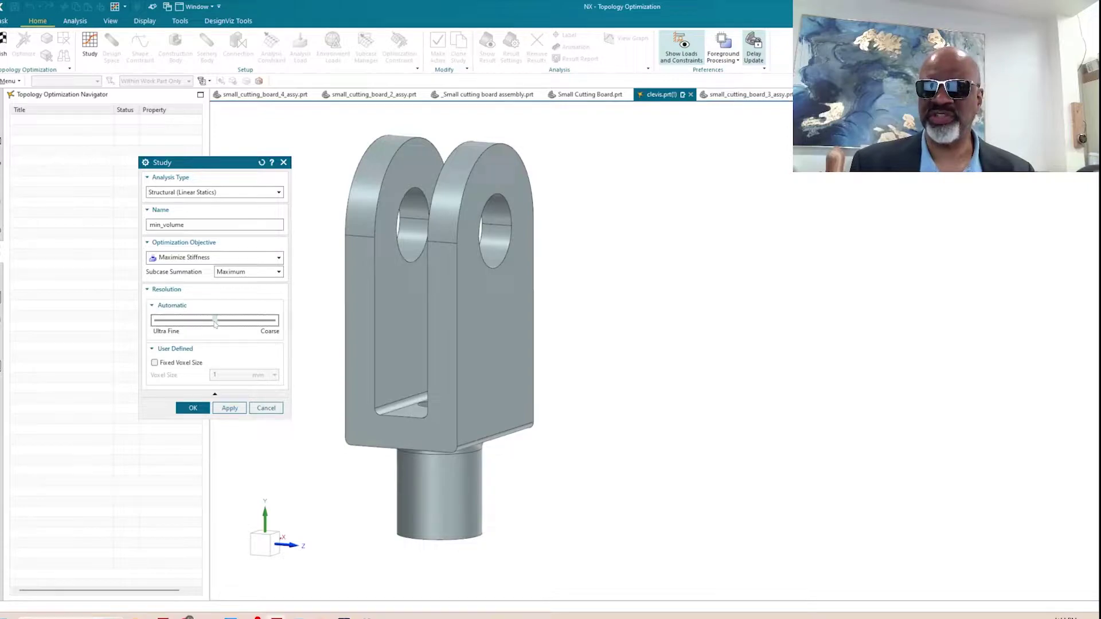
{"action": "left_click_drag", "start_coordinate": [199, 323], "coordinate": [218, 325]}
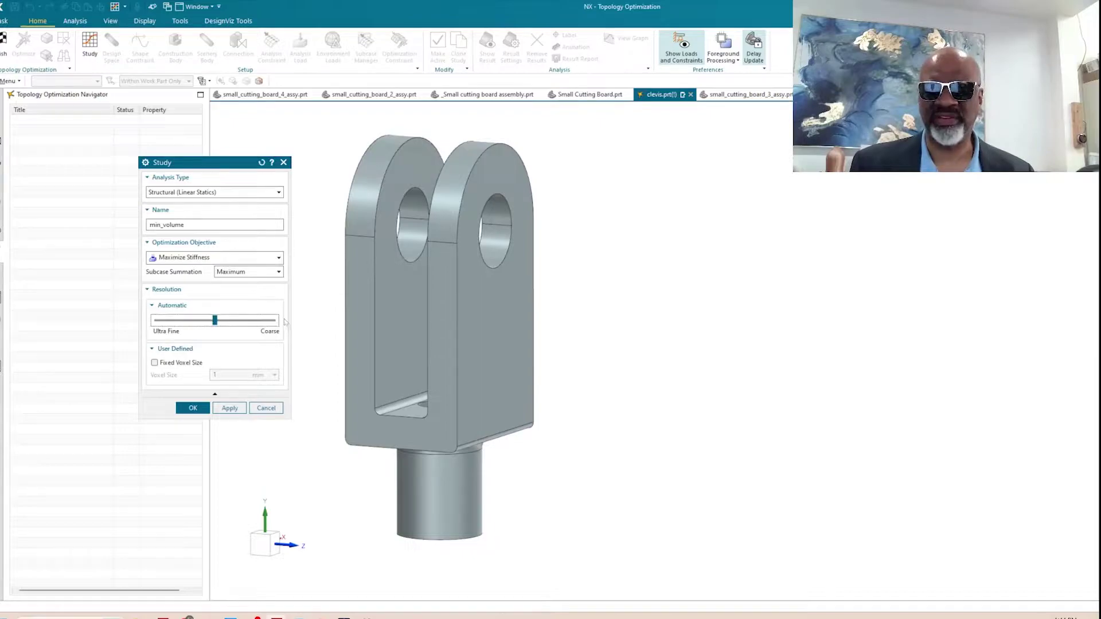
{"action": "left_click", "coordinate": [253, 271]}
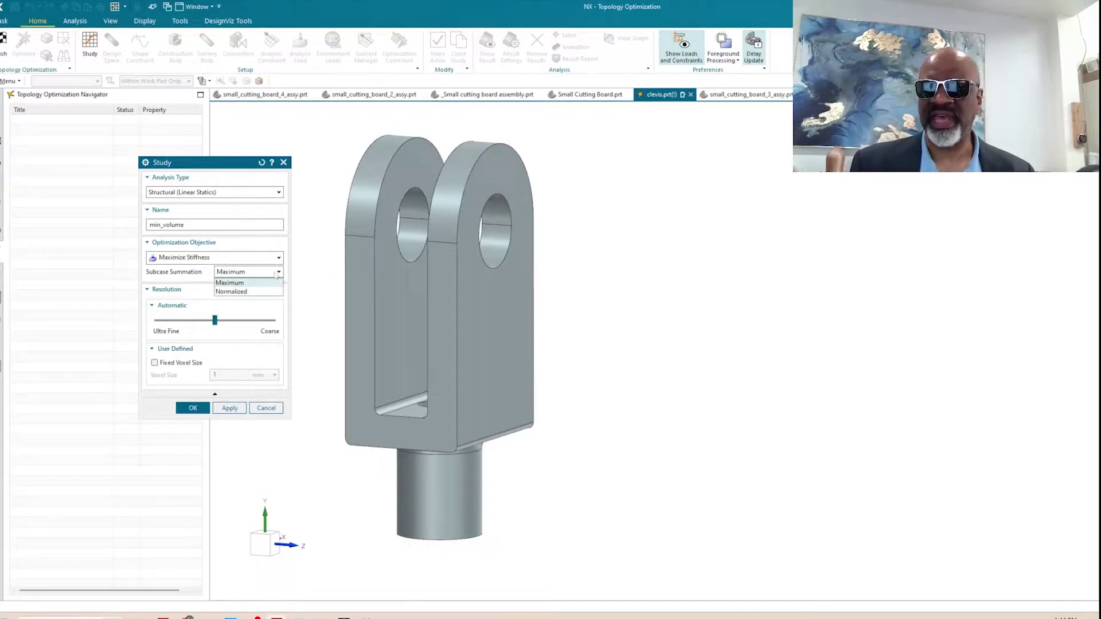
{"action": "left_click", "coordinate": [253, 272]}
{"action": "left_click", "coordinate": [192, 408]}
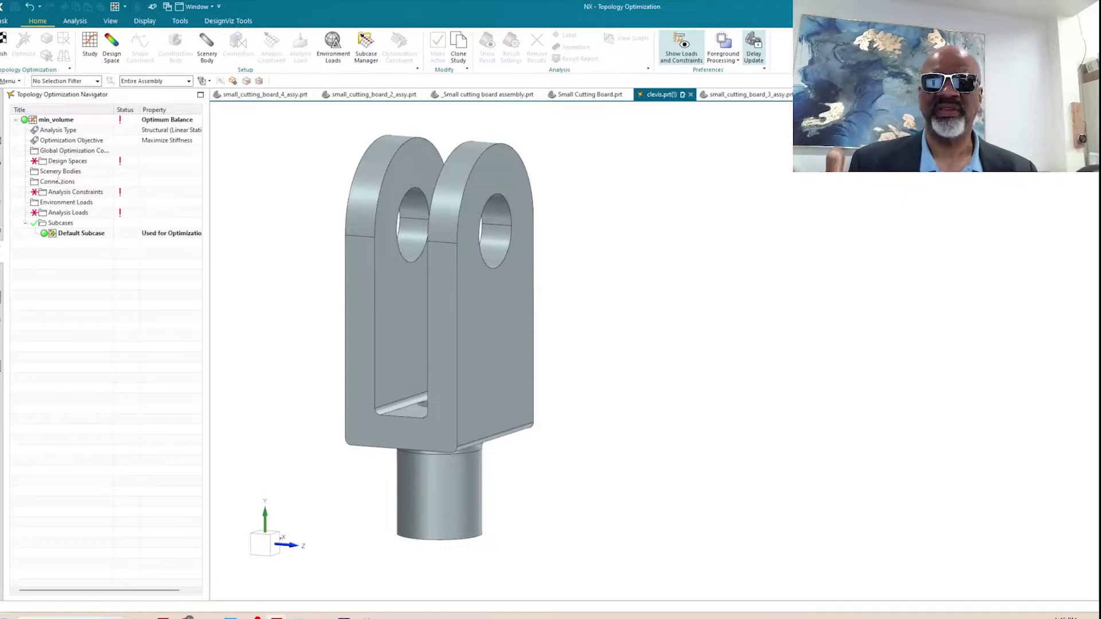
Edit the Optimization Objective entry and set it to Minimize Volume.
{"action": "left_click", "coordinate": [64, 132]}
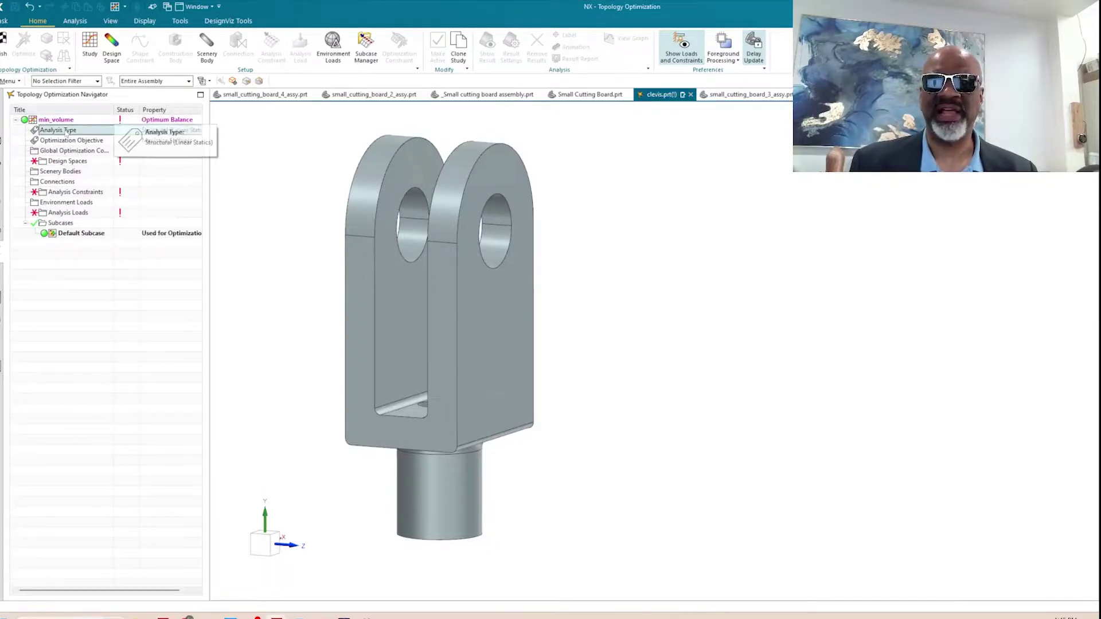
{"action": "left_click", "coordinate": [63, 141]}
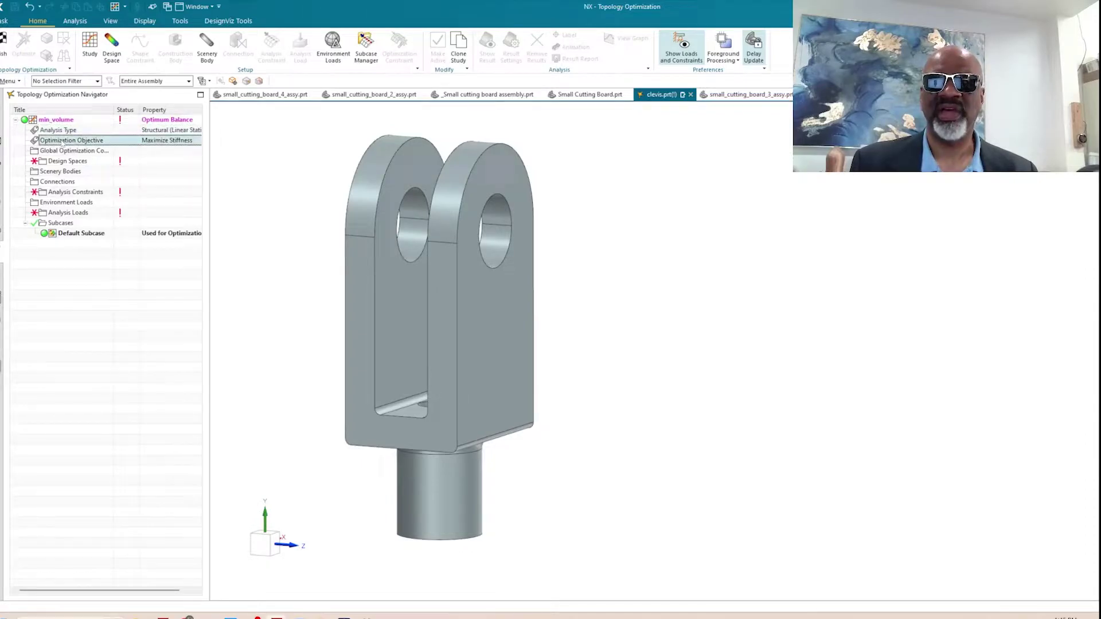
{"action": "left_click", "coordinate": [77, 148]}
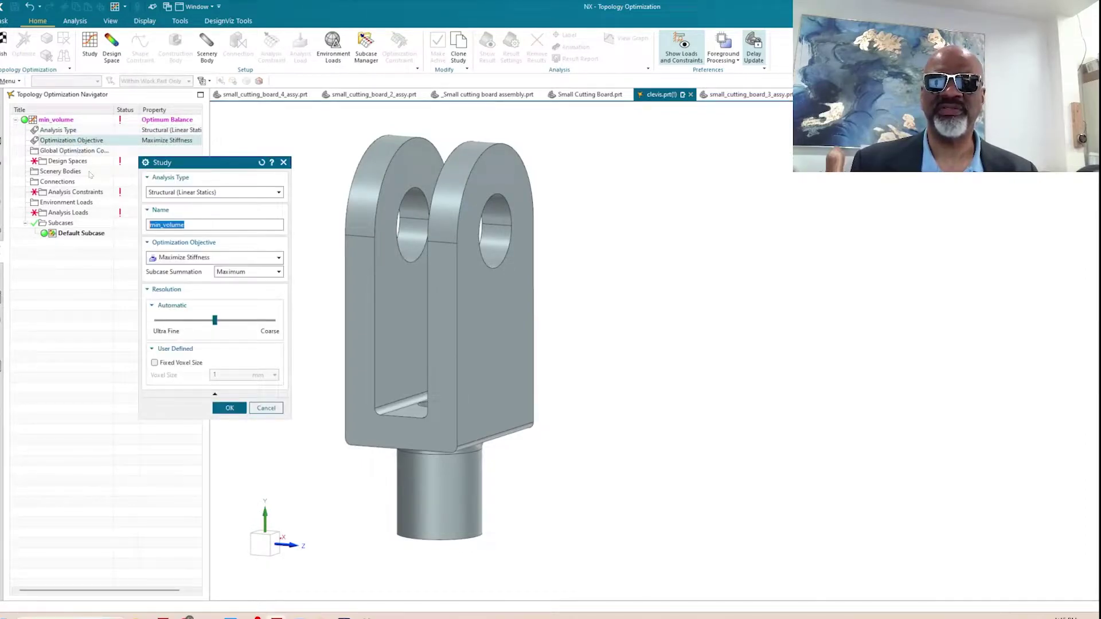
{"action": "left_click", "coordinate": [240, 259]}
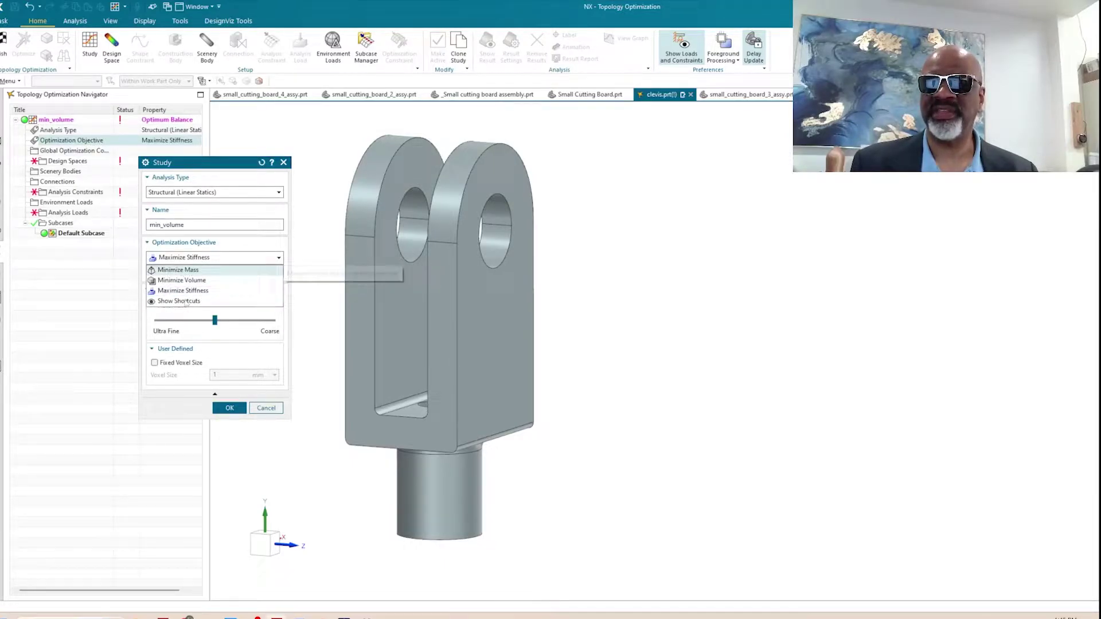
{"action": "left_click", "coordinate": [172, 281]}
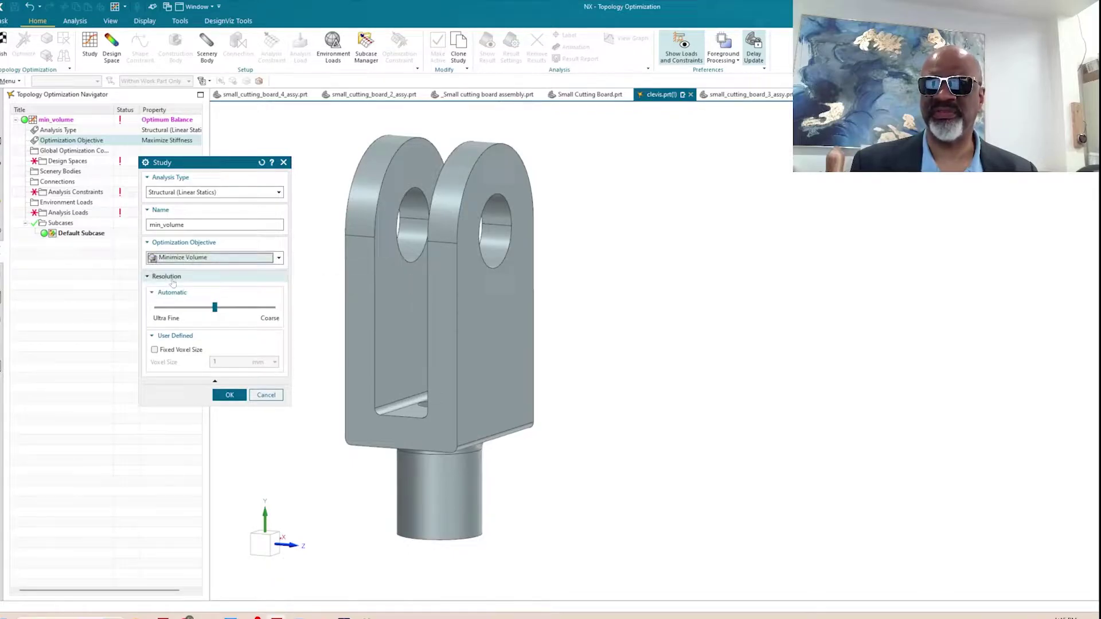
{"action": "left_click", "coordinate": [230, 394]}
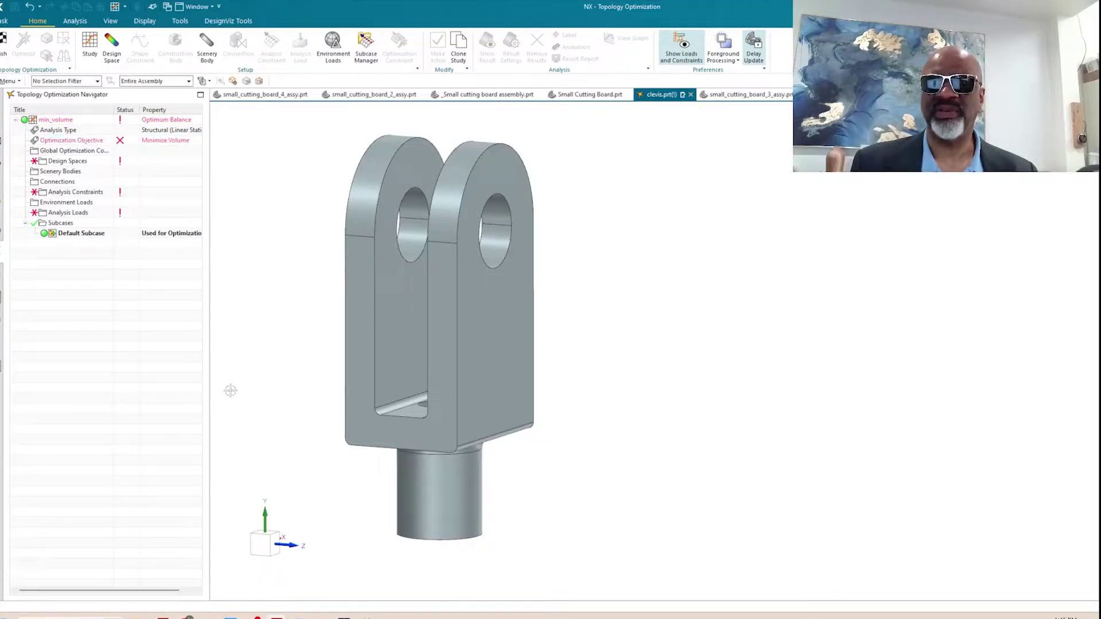
Create Design Space 01 from the clevis extrude body with Aluminum_6061 material.
{"action": "right_click", "coordinate": [80, 163]}
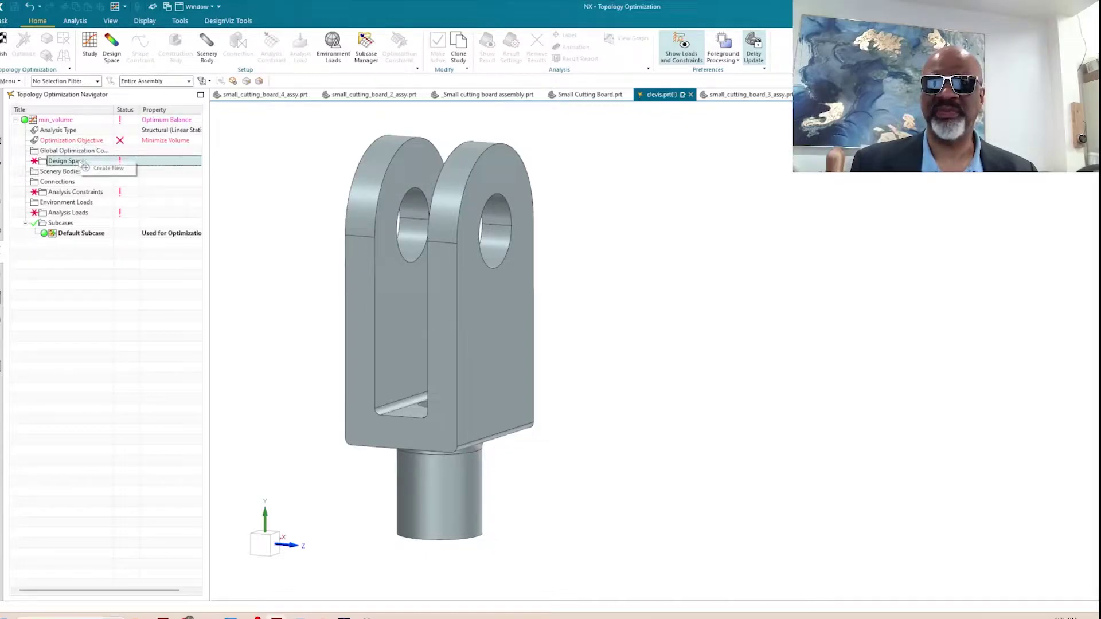
{"action": "left_click", "coordinate": [104, 168]}
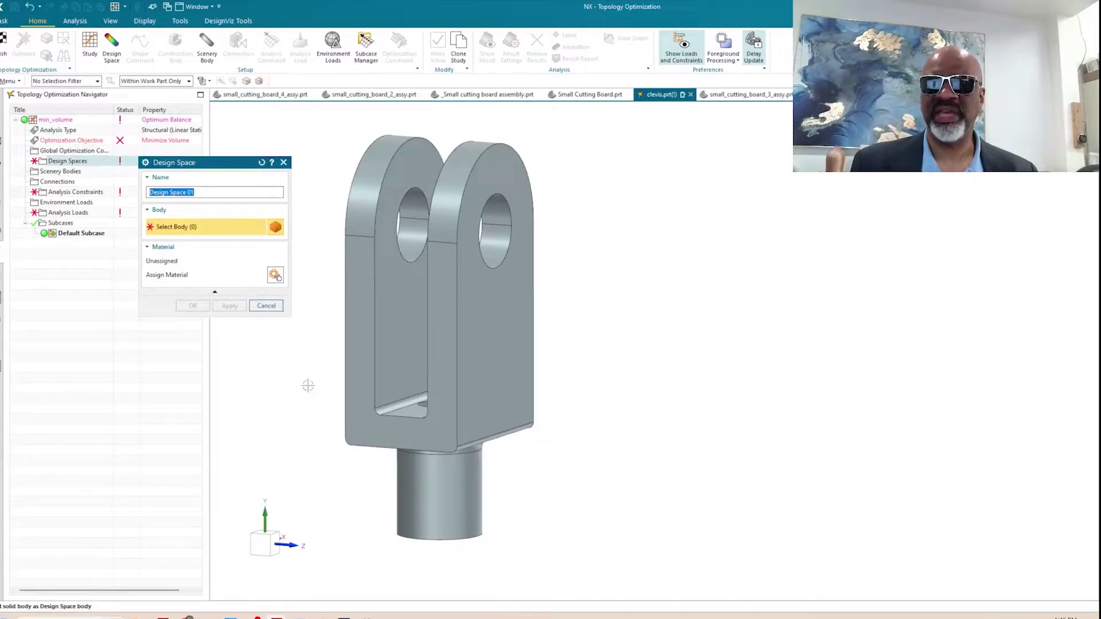
{"action": "left_click", "coordinate": [400, 292]}
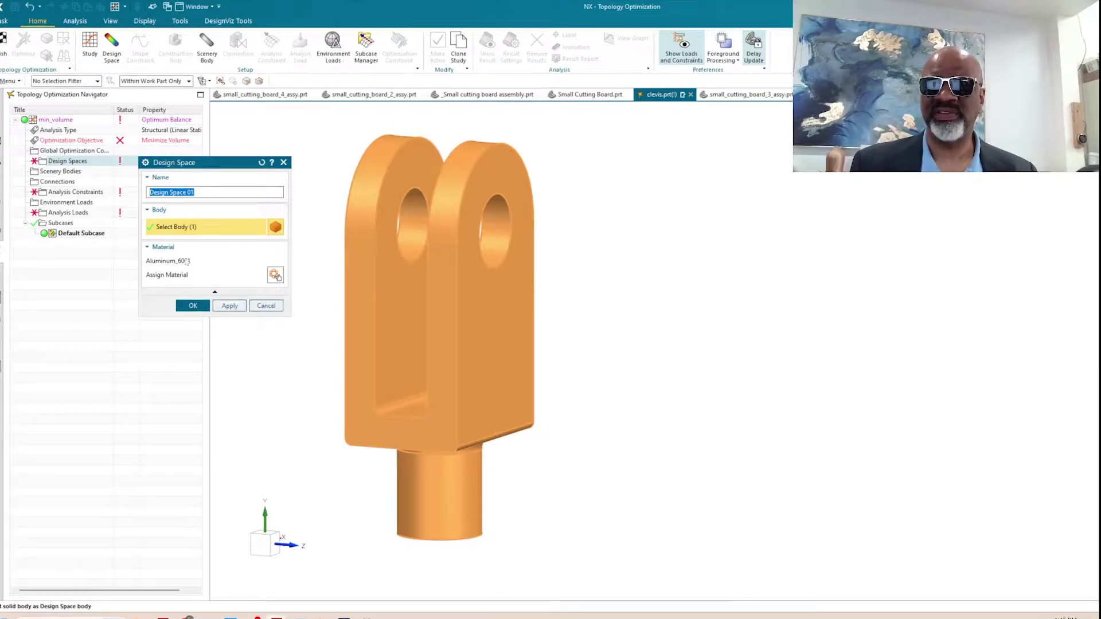
{"action": "left_click", "coordinate": [194, 306]}
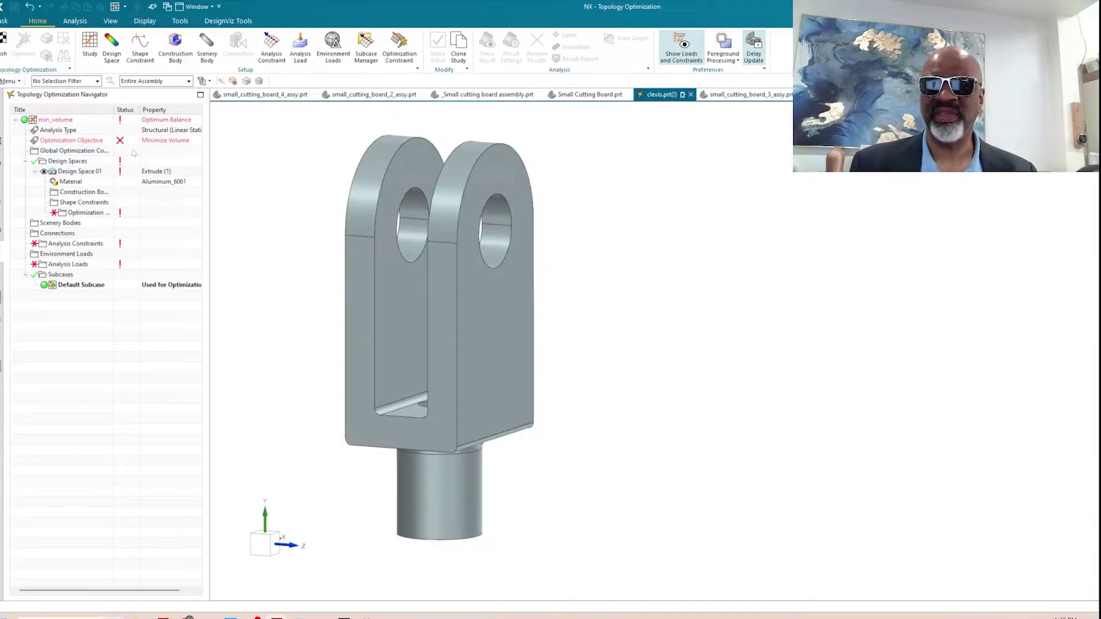
Add Max Stress Limit 01 capping stress at 60% of Ultimate Tensile Strength.
{"action": "right_click", "coordinate": [91, 213]}
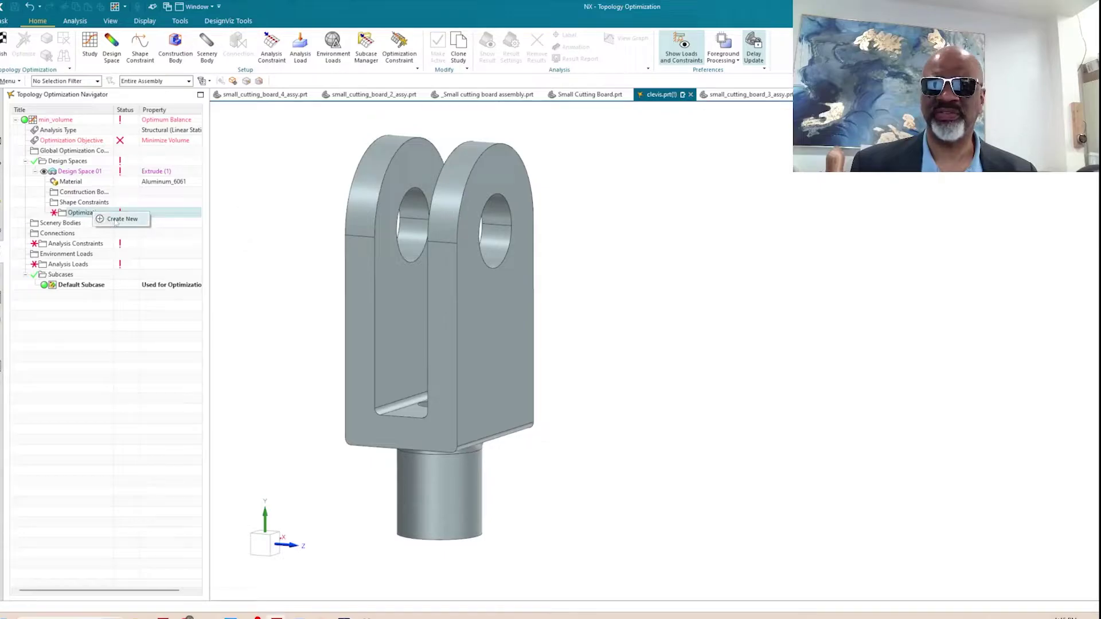
{"action": "left_click", "coordinate": [113, 220]}
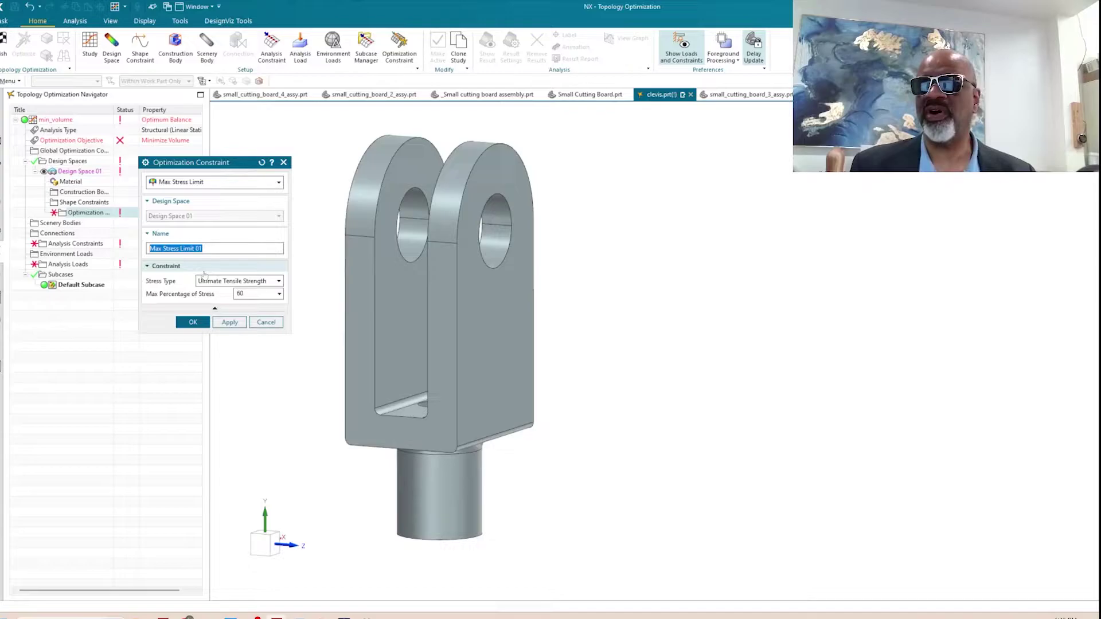
{"action": "scroll", "coordinate": [836, 337], "scroll_direction": "down", "scroll_amount": 2}
{"action": "scroll", "coordinate": [838, 336], "scroll_direction": "up", "scroll_amount": 4}
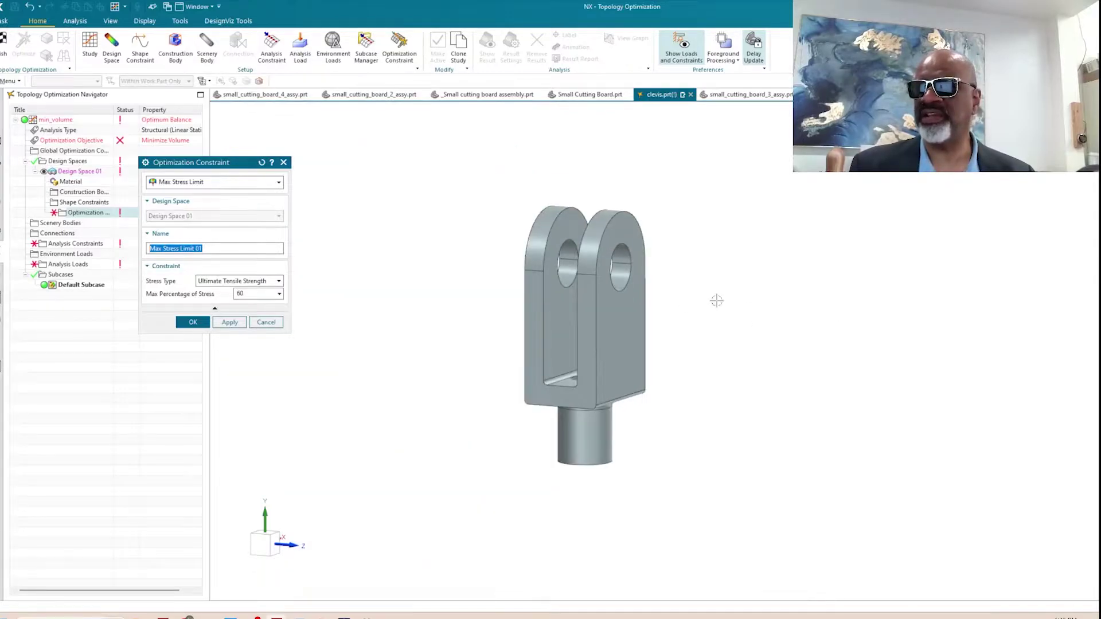
{"action": "scroll", "coordinate": [703, 302], "scroll_direction": "down", "scroll_amount": 2}
{"action": "middle_click_drag", "start_coordinate": [659, 305], "coordinate": [712, 324]}
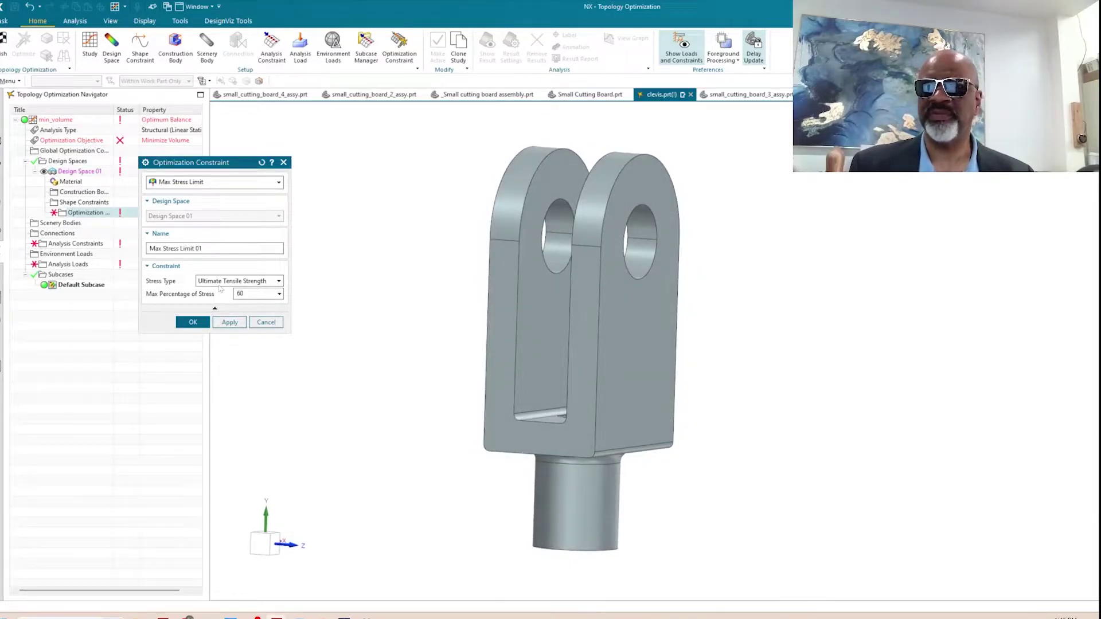
{"action": "left_click", "coordinate": [193, 323]}
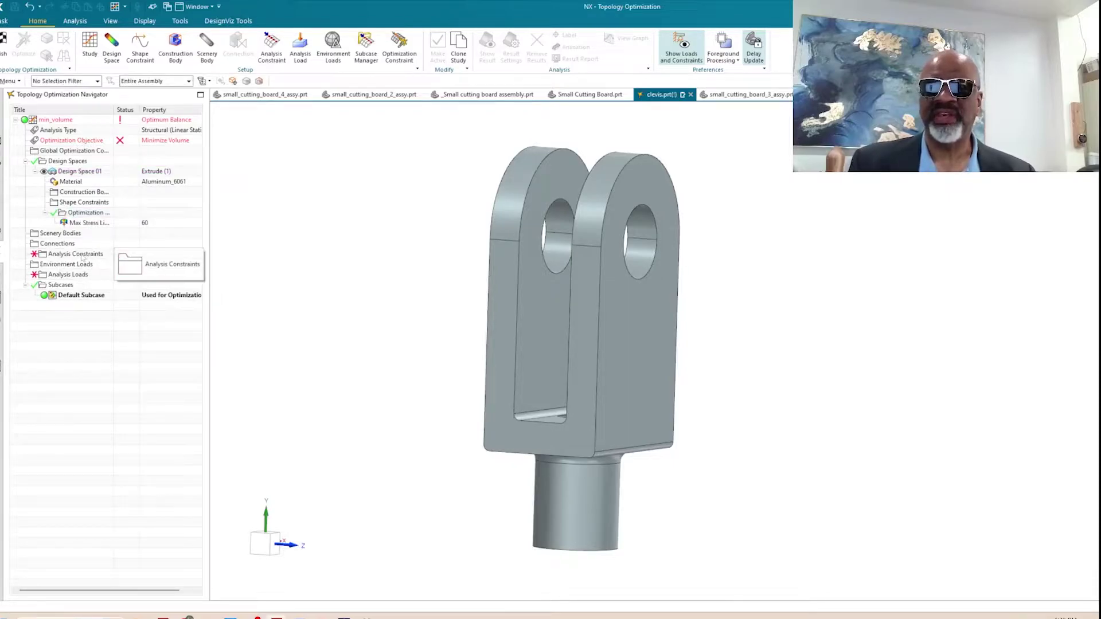
Create Fixed 01, a fixed analysis constraint on the shank's bottom face.
{"action": "left_click", "coordinate": [75, 255]}
{"action": "right_click", "coordinate": [129, 258]}
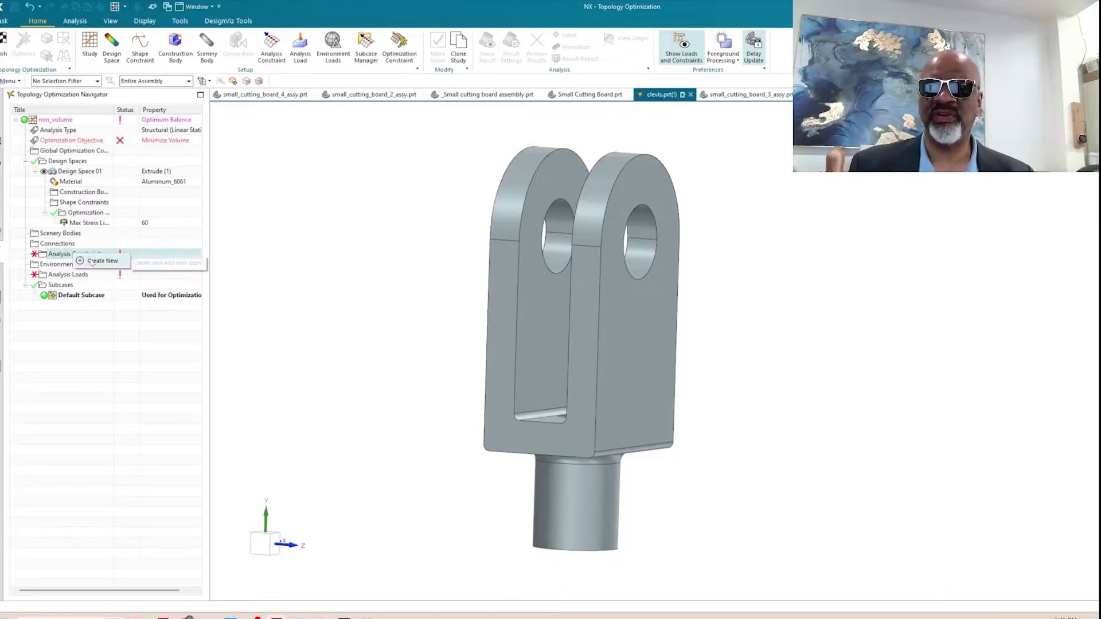
{"action": "left_click", "coordinate": [158, 265]}
{"action": "middle_click_drag", "start_coordinate": [340, 236], "coordinate": [347, 197]}
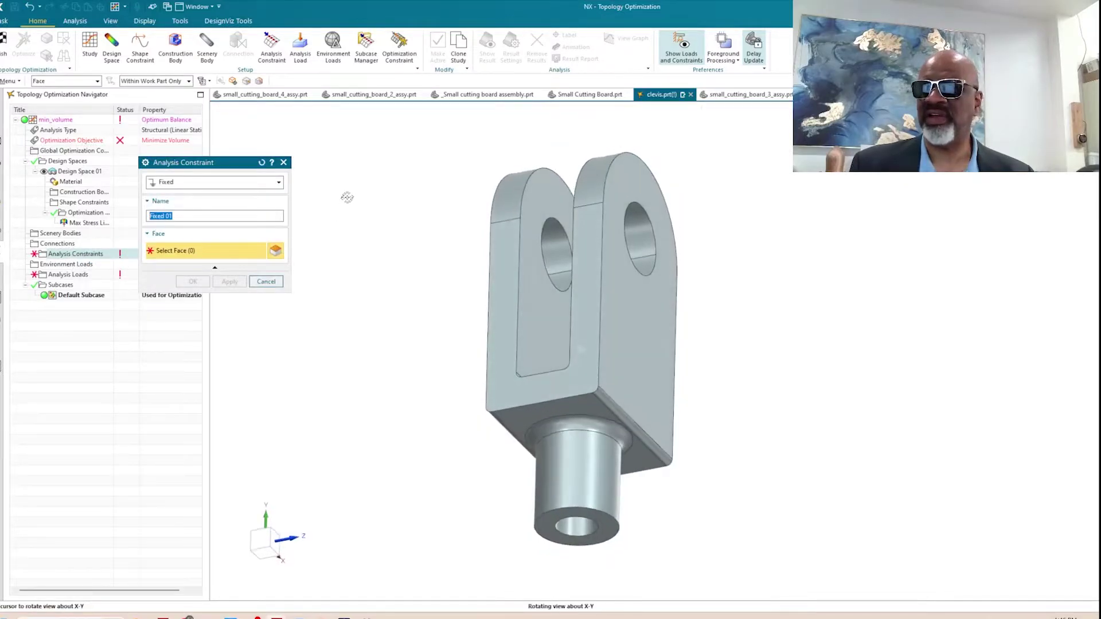
{"action": "left_click", "coordinate": [570, 523]}
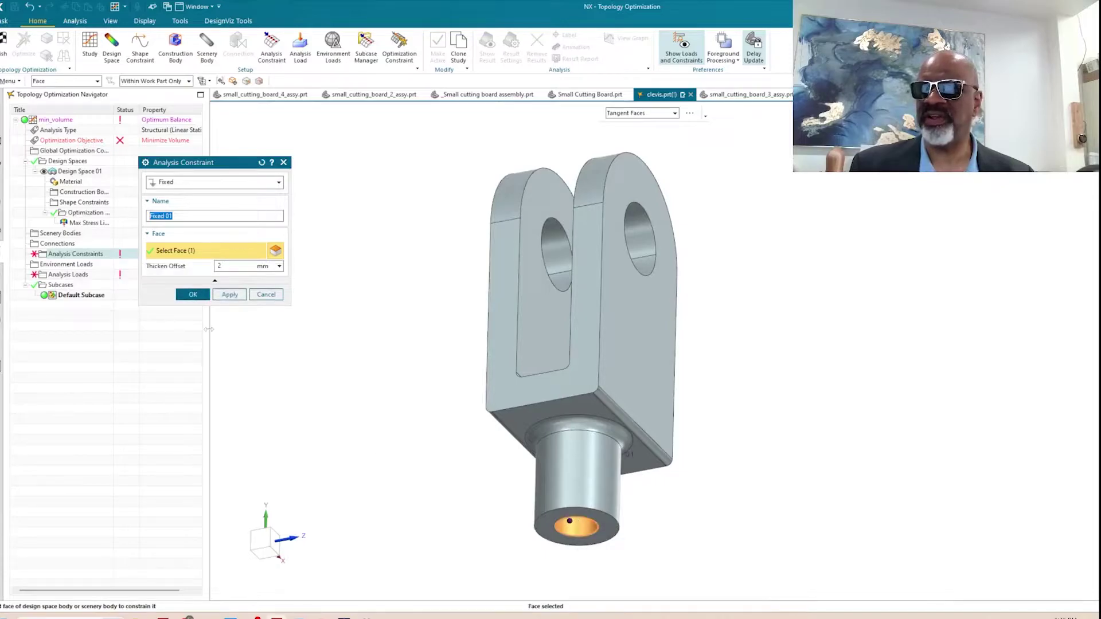
{"action": "left_click", "coordinate": [235, 269]}
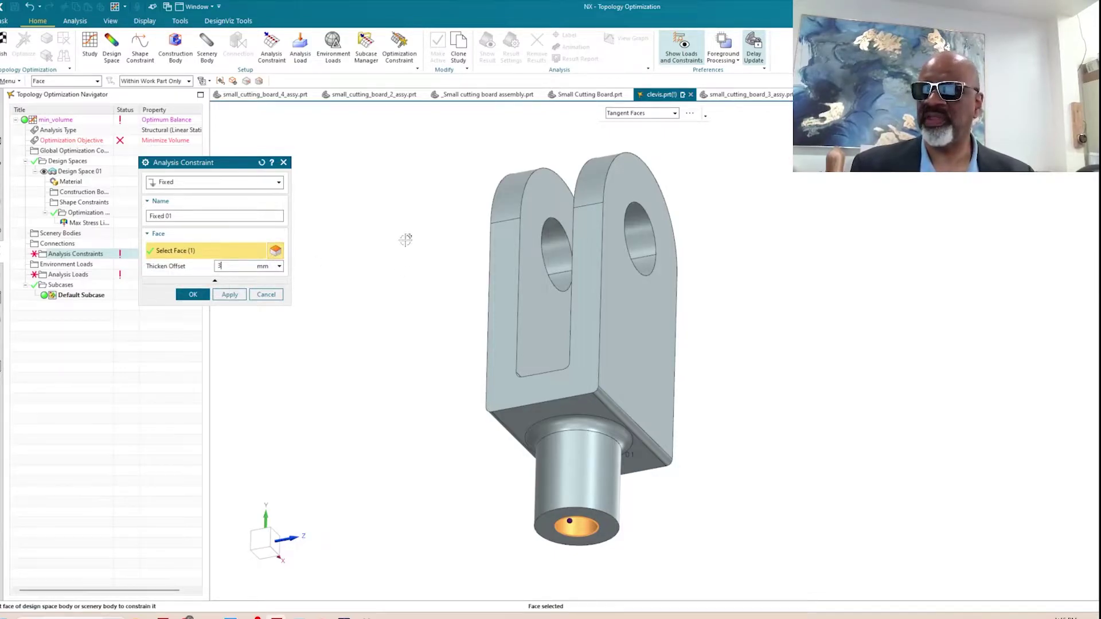
{"action": "middle_click_drag", "start_coordinate": [398, 252], "coordinate": [389, 286]}
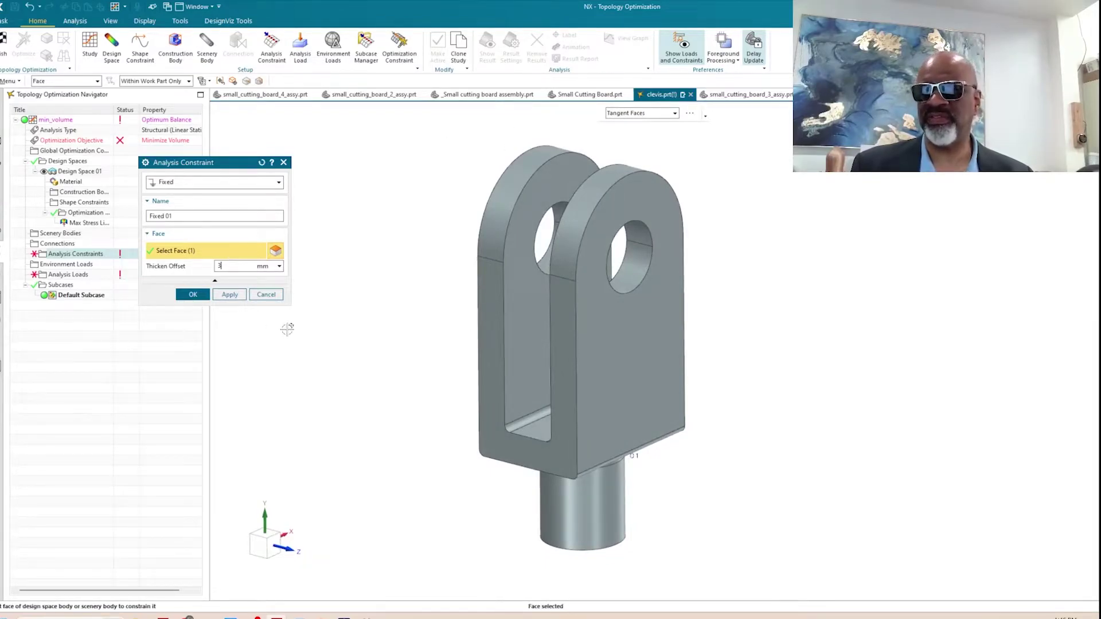
{"action": "left_click", "coordinate": [193, 294]}
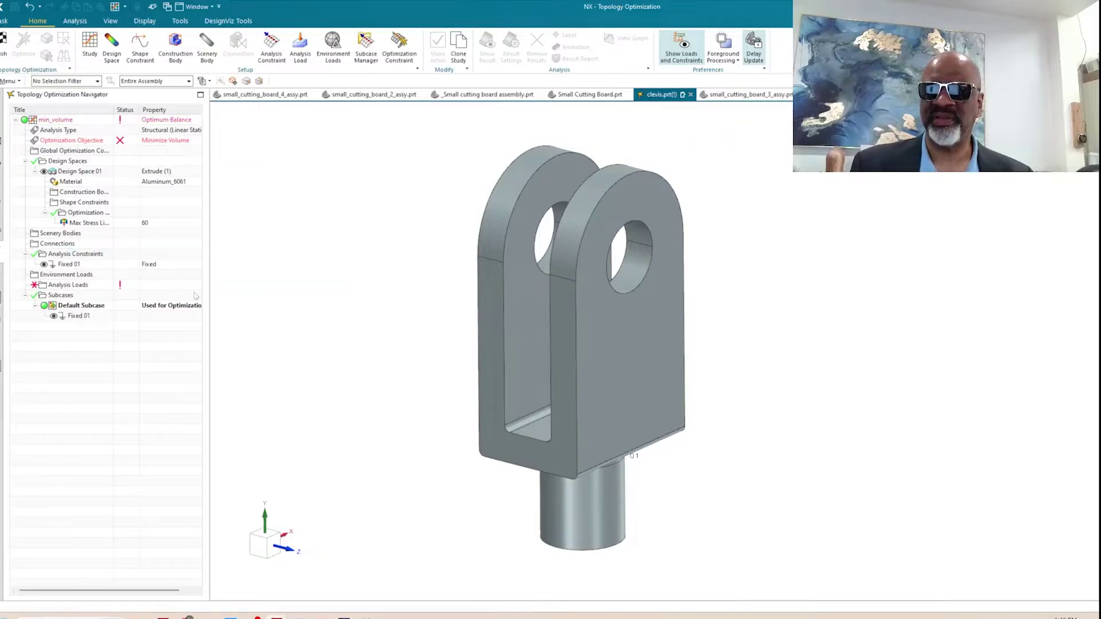
Start a new Force load and select the inner faces of both lug holes.
{"action": "left_click", "coordinate": [69, 285]}
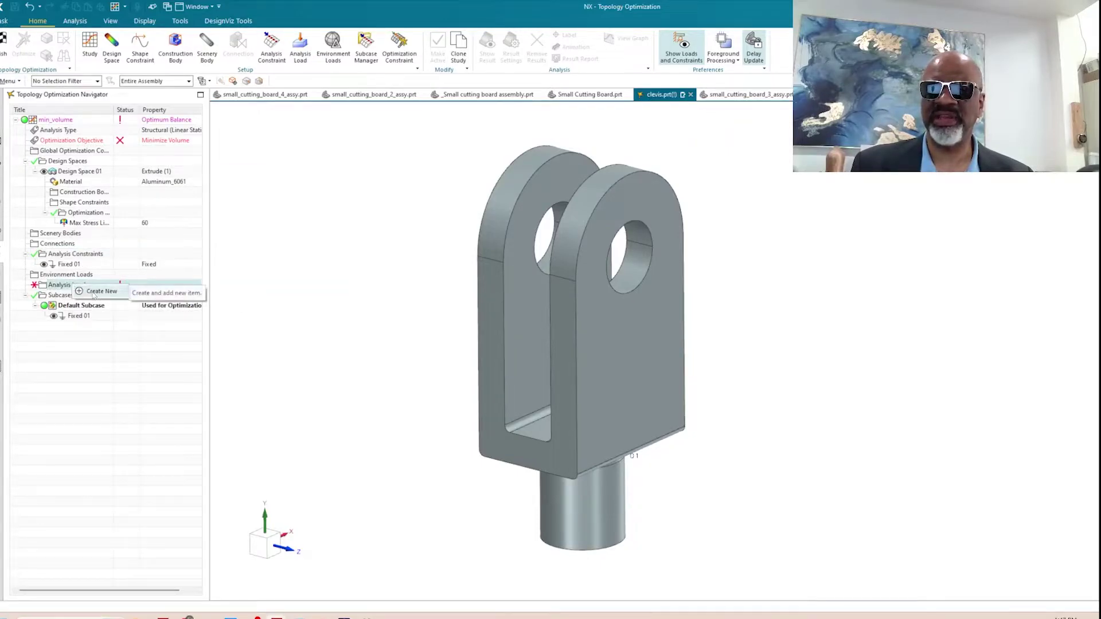
{"action": "left_click", "coordinate": [166, 293]}
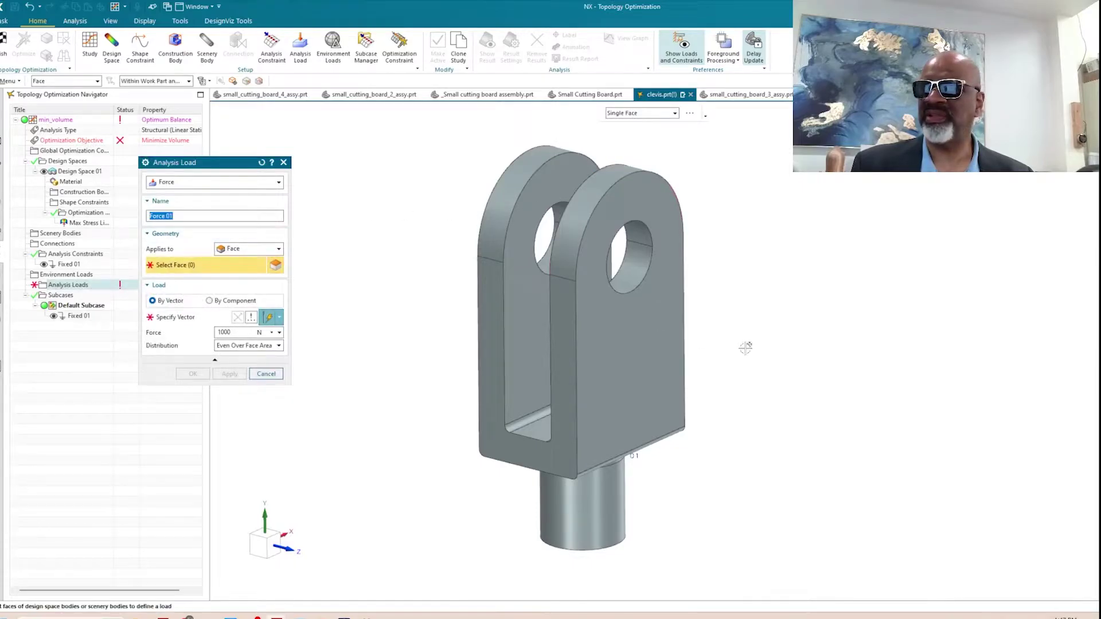
{"action": "middle_click_drag", "start_coordinate": [799, 294], "coordinate": [789, 277]}
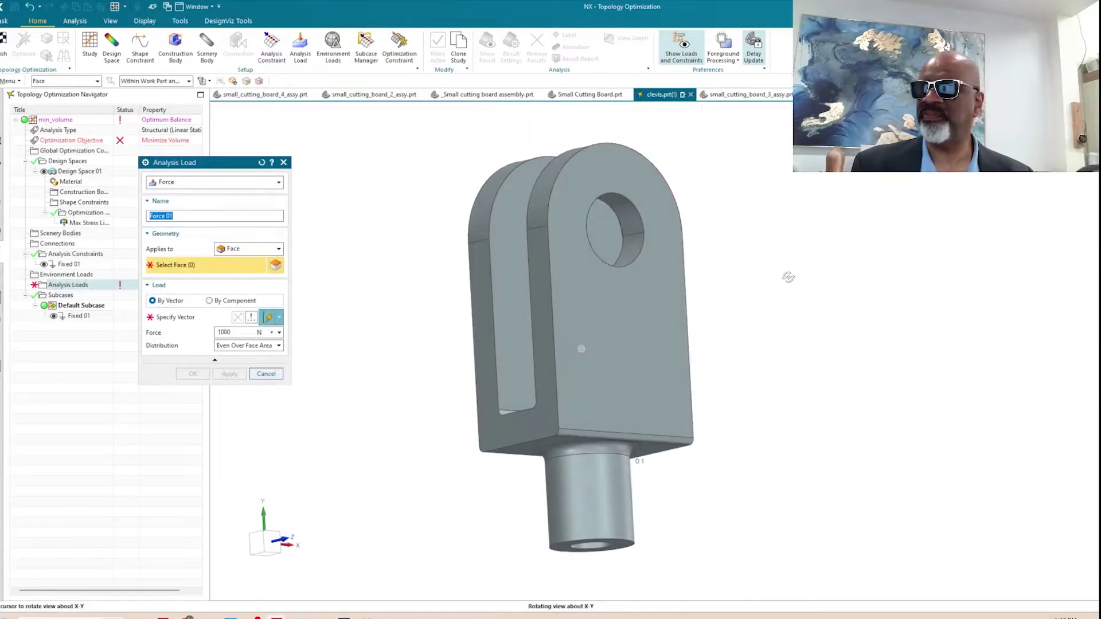
{"action": "left_click", "coordinate": [628, 221]}
{"action": "middle_click_drag", "start_coordinate": [430, 265], "coordinate": [455, 249]}
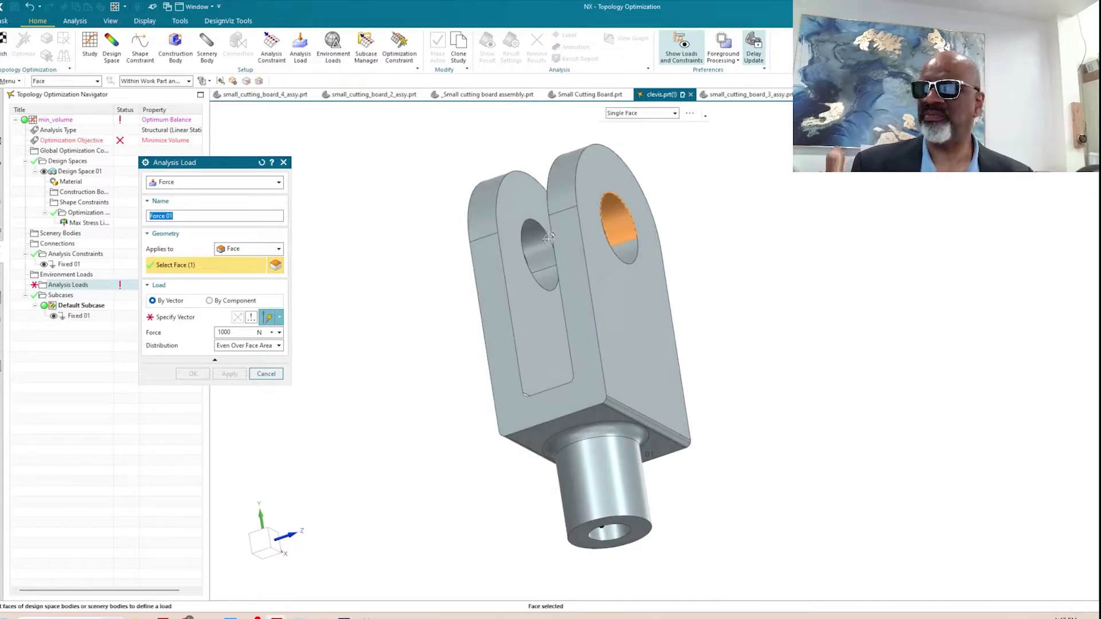
{"action": "left_click", "coordinate": [545, 244]}
{"action": "middle_click_drag", "start_coordinate": [793, 305], "coordinate": [472, 281]}
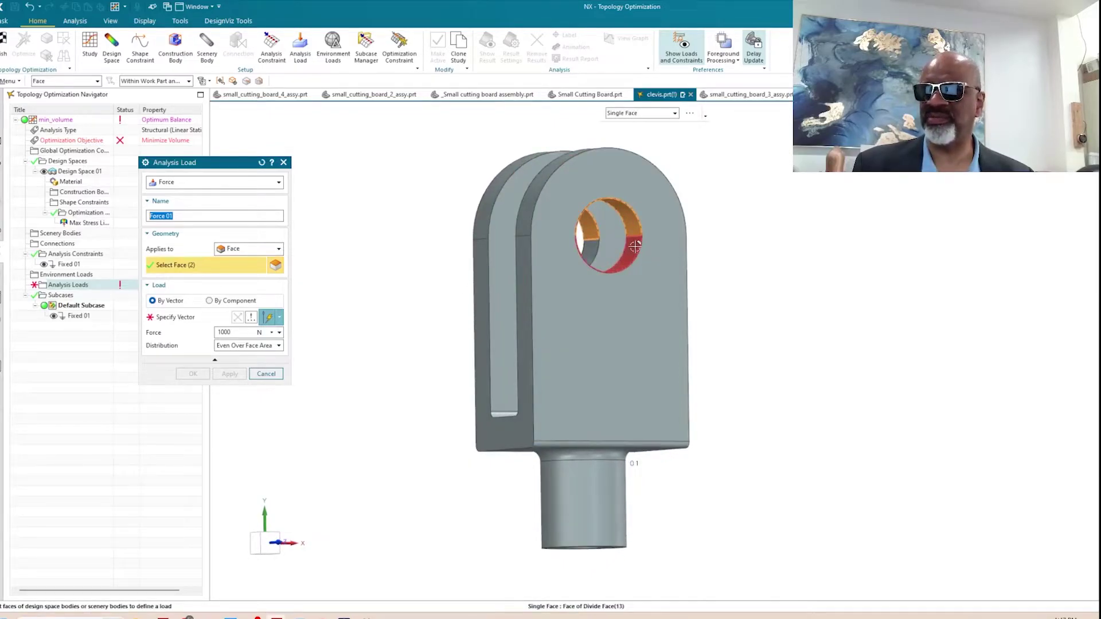
{"action": "middle_click_drag", "start_coordinate": [818, 317], "coordinate": [738, 388], "text": "shift"}
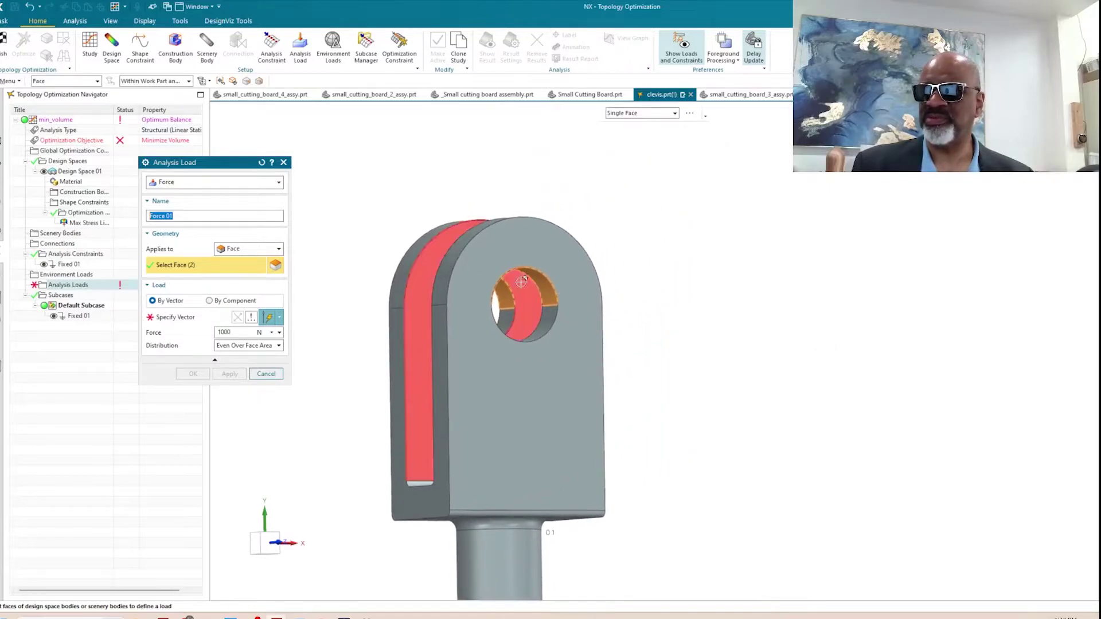
{"action": "mouse_move", "coordinate": [725, 329]}
{"action": "middle_mouse_down"}
{"action": "mouse_move", "coordinate": [738, 312]}
{"action": "mouse_move", "coordinate": [744, 324]}
{"action": "middle_mouse_up"}
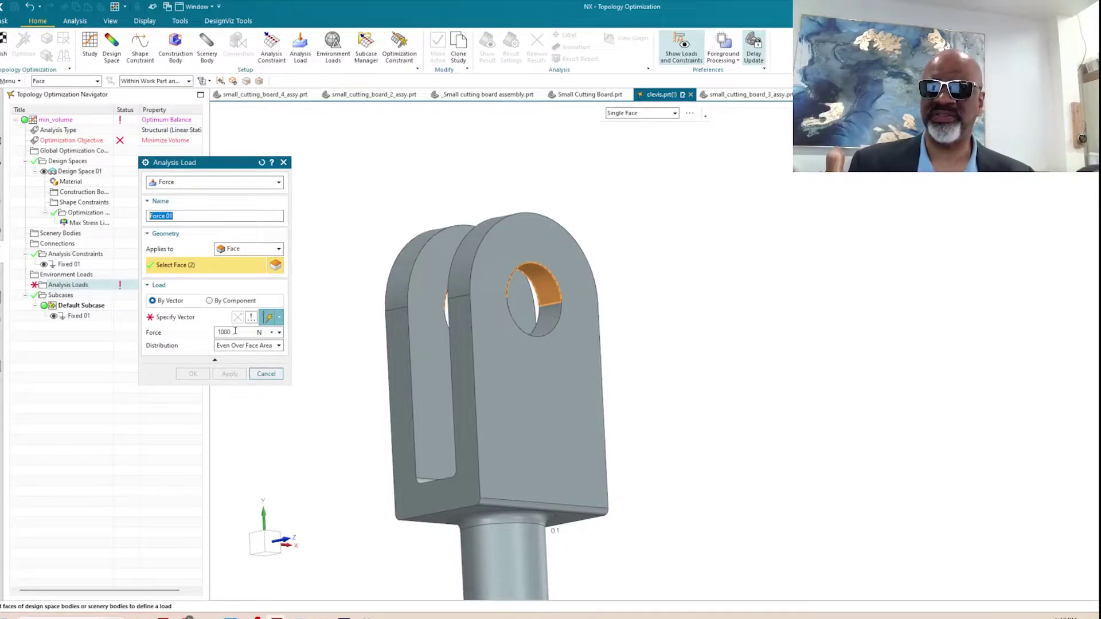
Set the force magnitude to 225 lbf.
{"action": "key", "text": "Tab"}
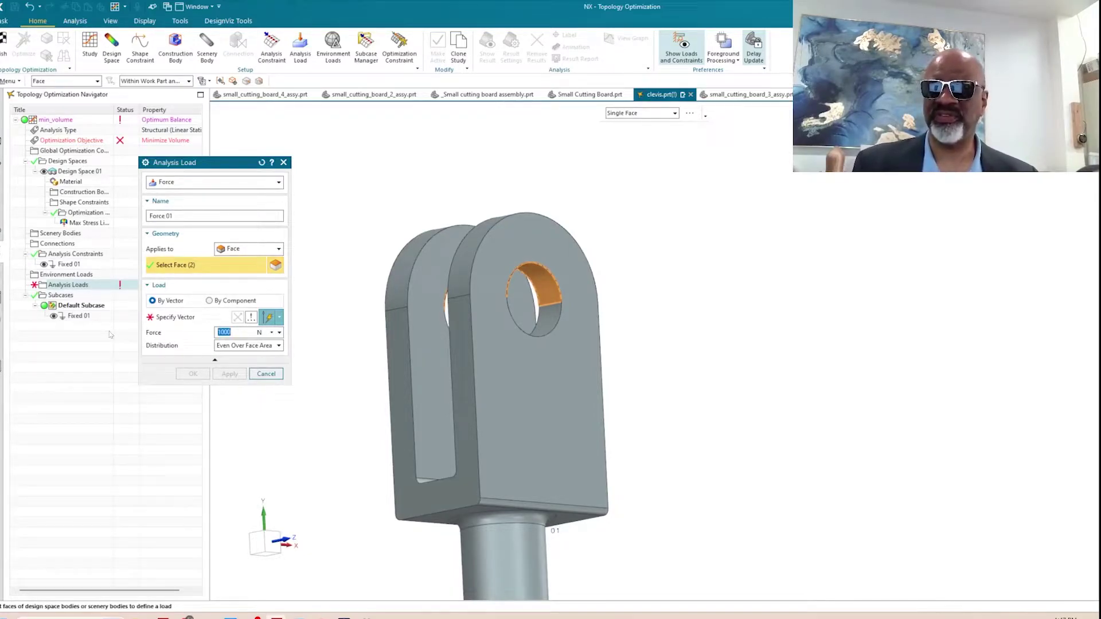
{"action": "left_click", "coordinate": [280, 333]}
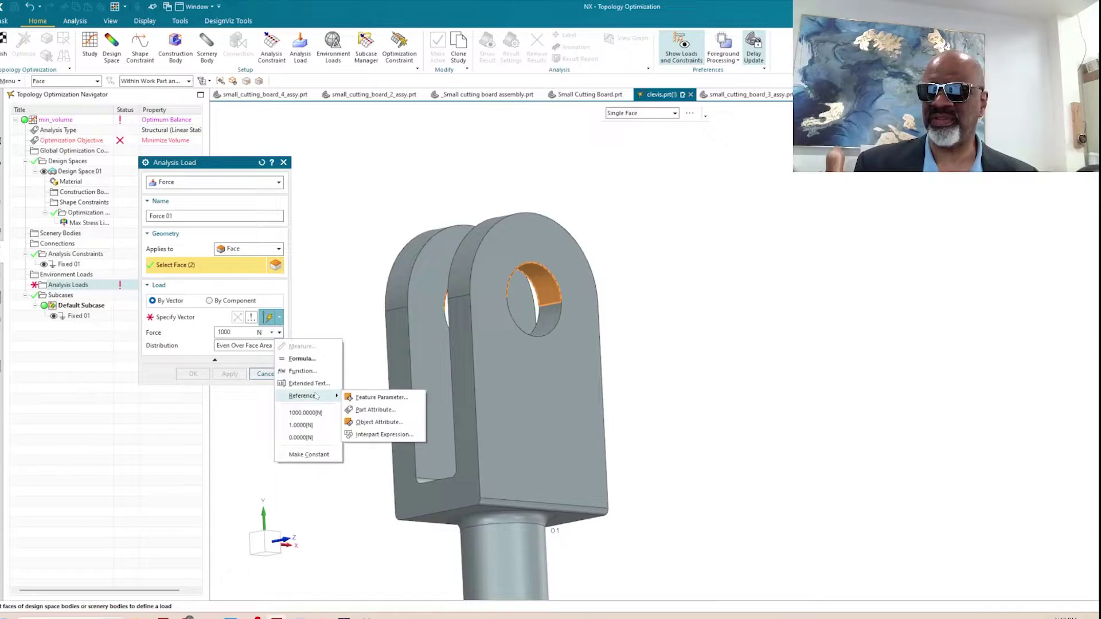
{"action": "left_click", "coordinate": [262, 334]}
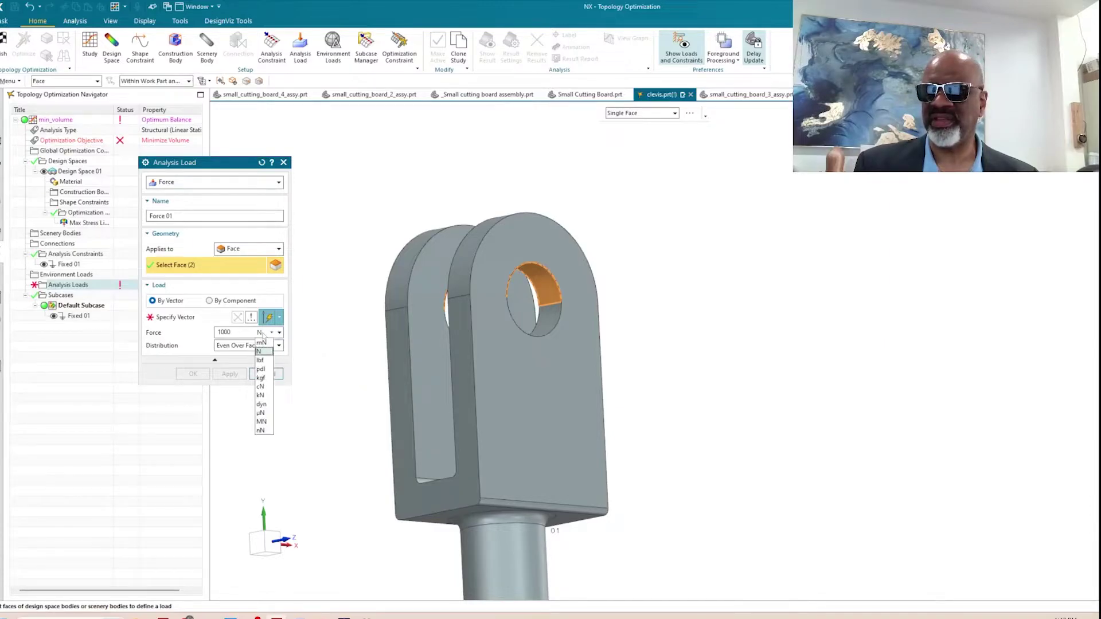
{"action": "left_click", "coordinate": [261, 361]}
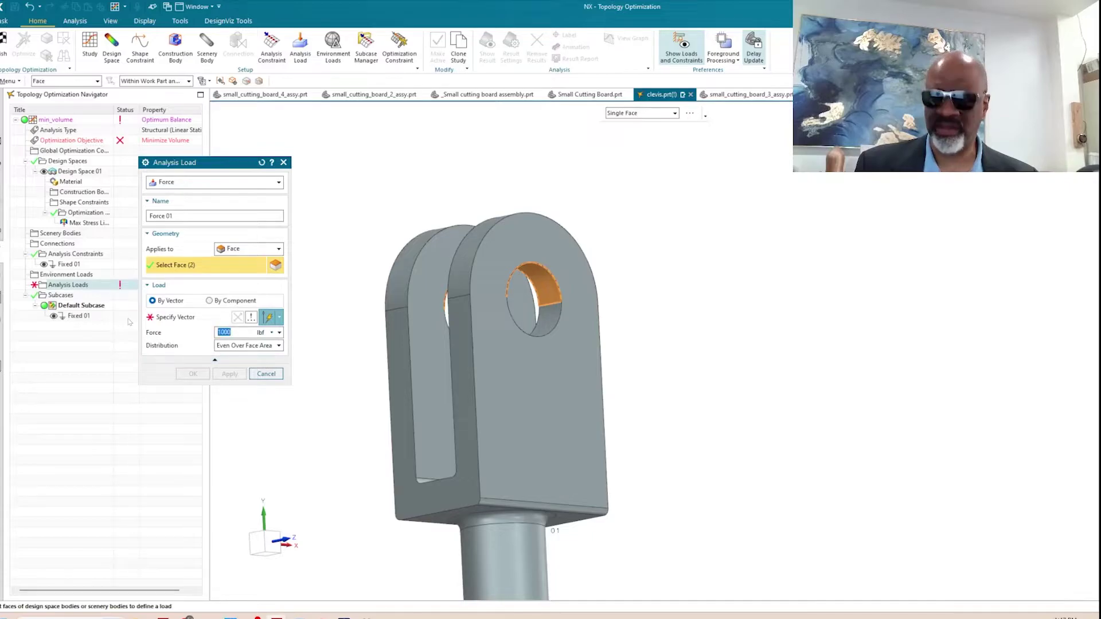
{"action": "type", "text": "225"}
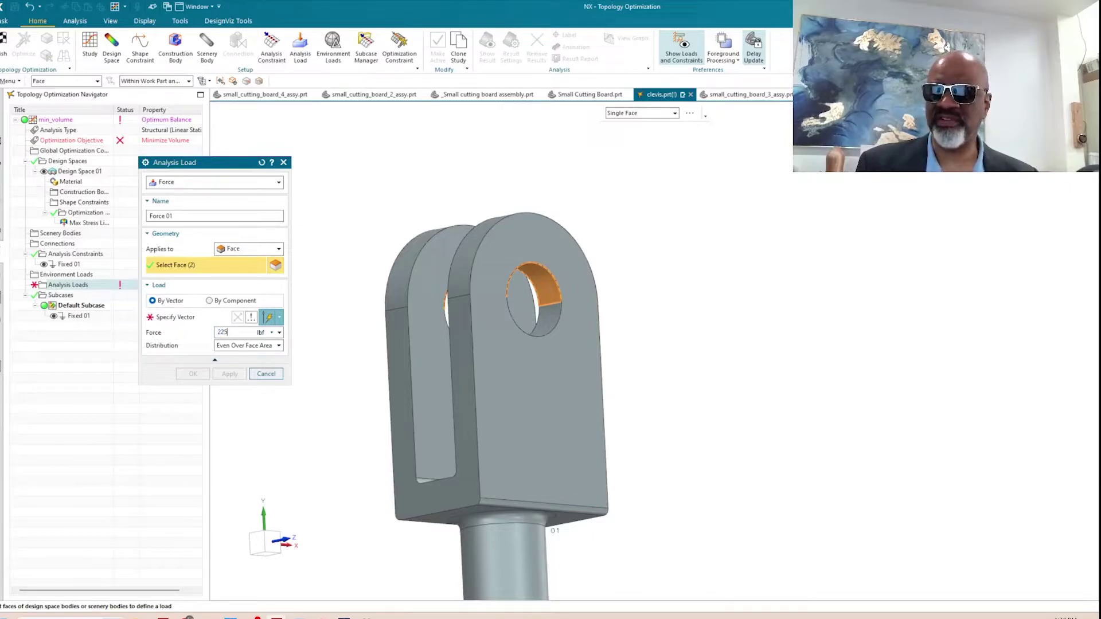
Direct the force along +Y and add it as Force 01.
{"action": "left_click", "coordinate": [165, 318]}
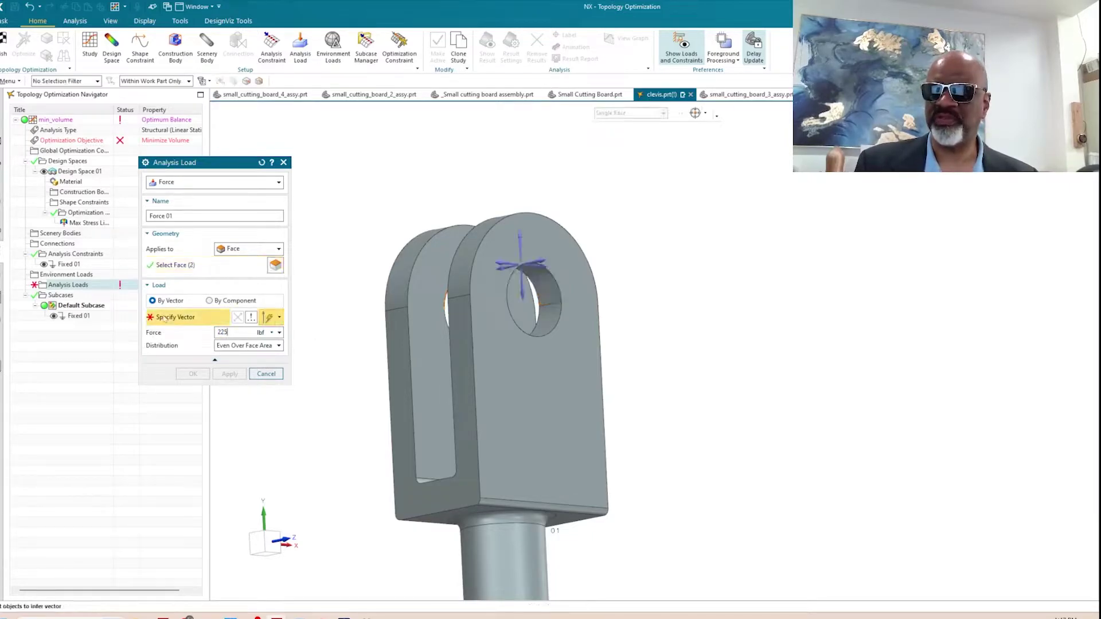
{"action": "left_click", "coordinate": [540, 229]}
{"action": "scroll", "coordinate": [412, 175], "scroll_direction": "down", "scroll_amount": 2}
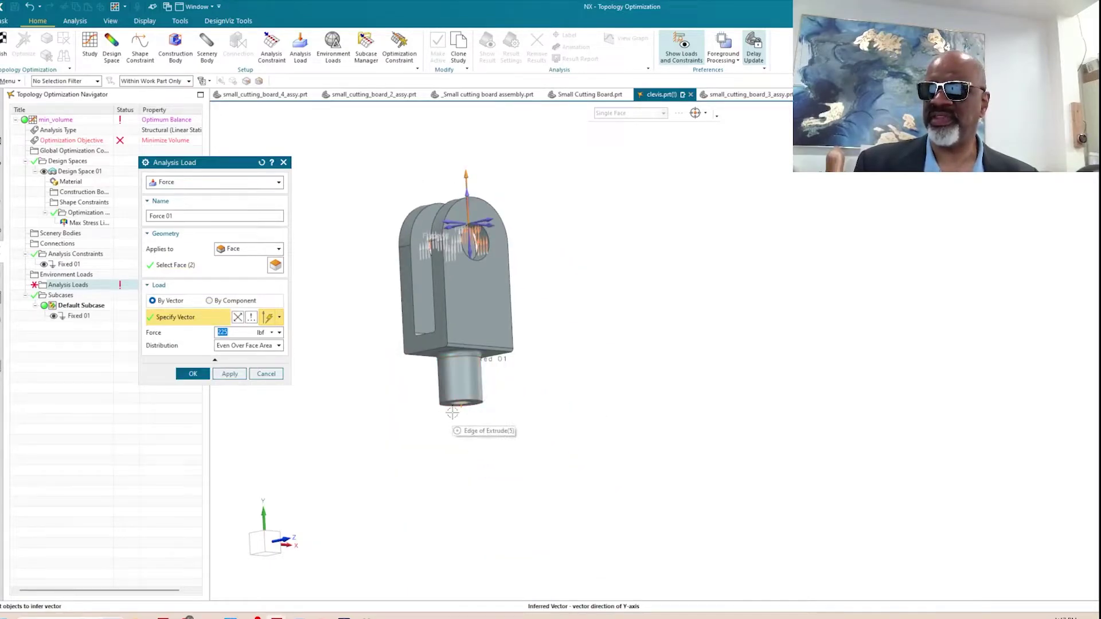
{"action": "scroll", "coordinate": [436, 410], "scroll_direction": "up", "scroll_amount": 4}
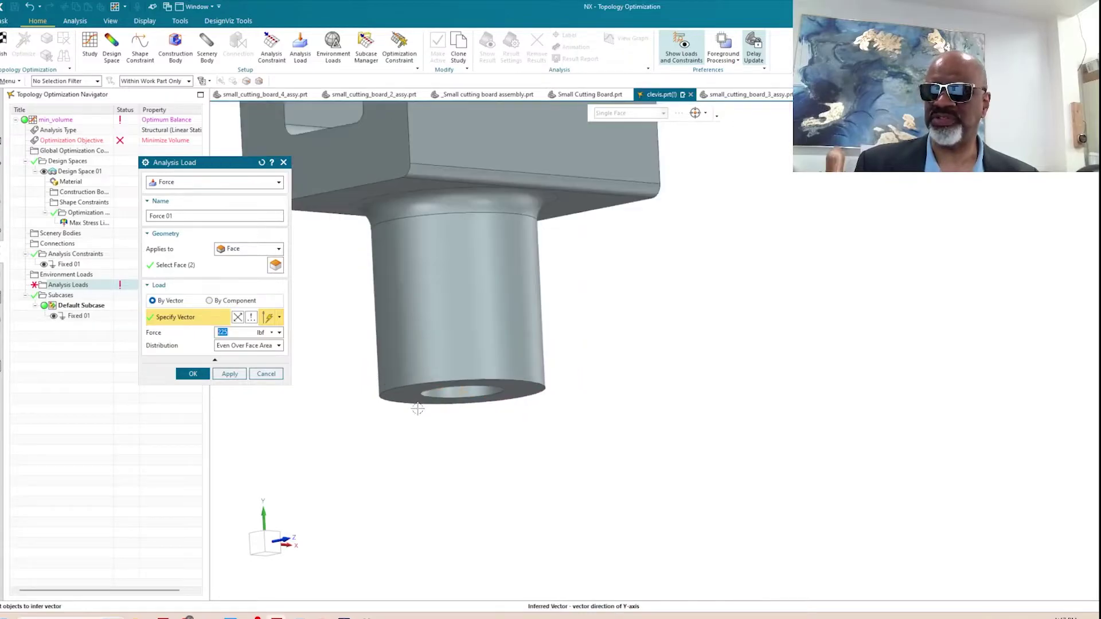
{"action": "scroll", "coordinate": [417, 409], "scroll_direction": "down", "scroll_amount": 4}
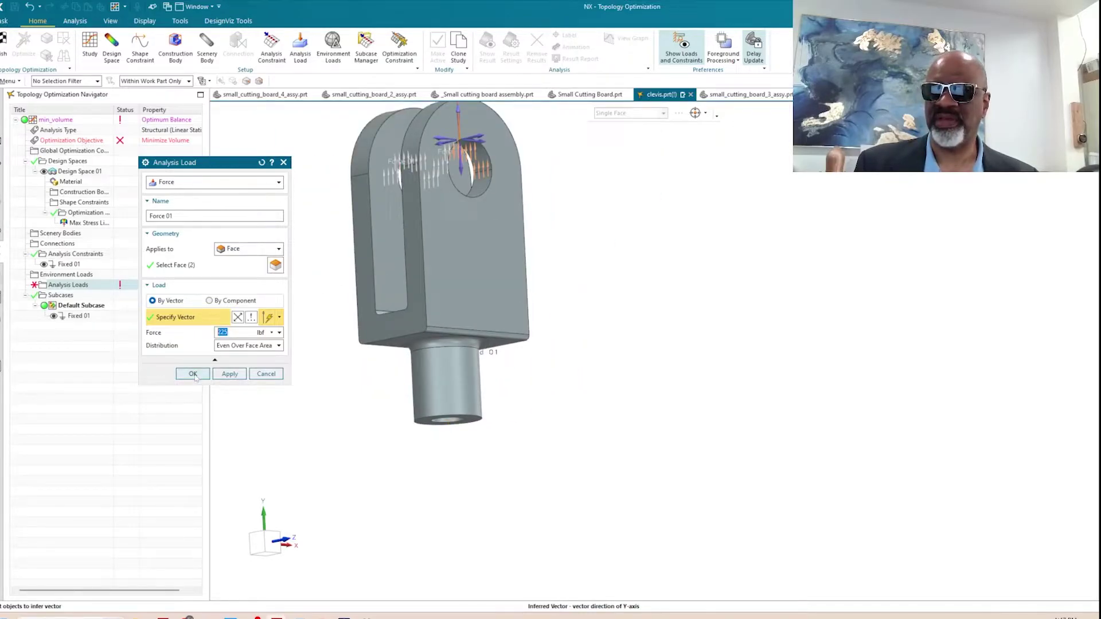
{"action": "left_click", "coordinate": [193, 374]}
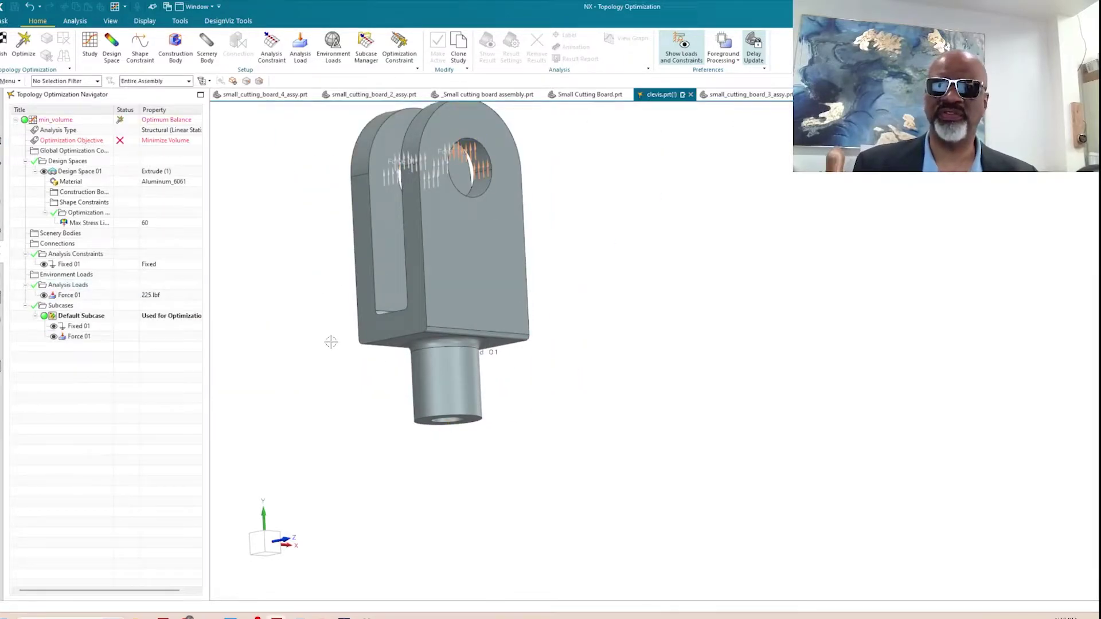
Reopen Fixed 01 and orbit to the shank end to verify its selected face.
{"action": "middle_click_drag", "start_coordinate": [305, 293], "coordinate": [369, 353]}
{"action": "scroll", "coordinate": [351, 408], "scroll_direction": "up", "scroll_amount": 1}
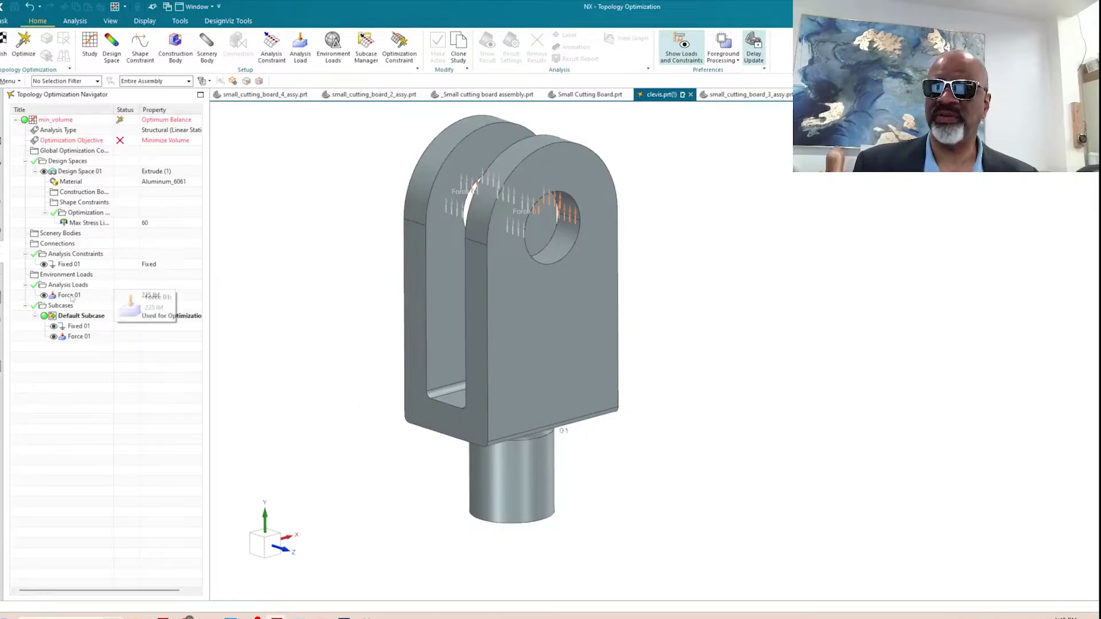
{"action": "double_click", "coordinate": [67, 264]}
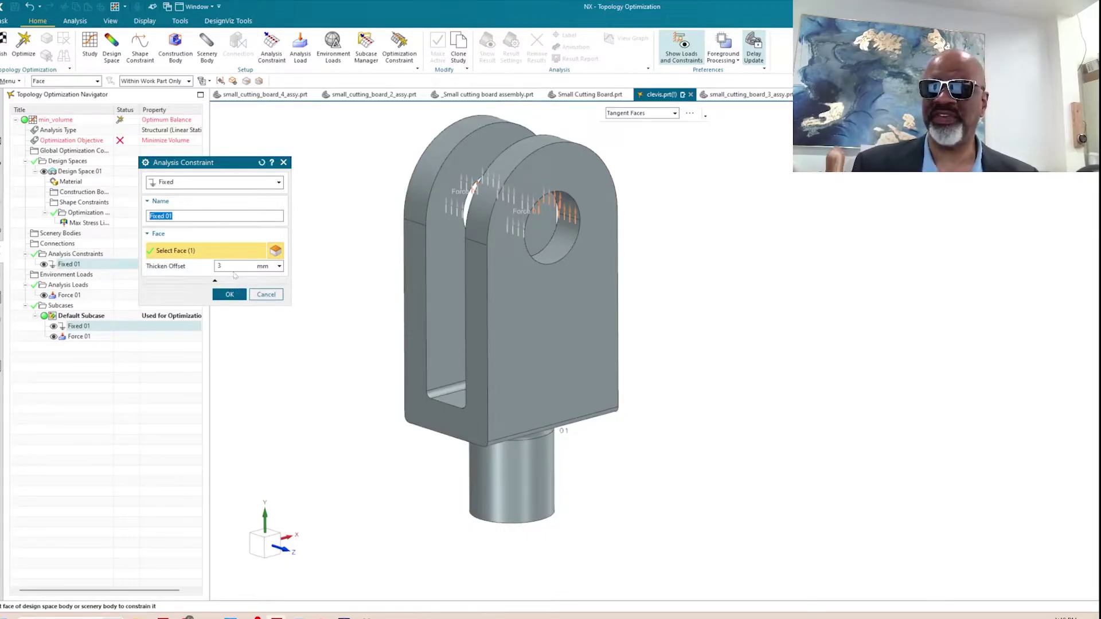
{"action": "middle_click_drag", "start_coordinate": [639, 503], "coordinate": [534, 444]}
{"action": "scroll", "coordinate": [534, 444], "scroll_direction": "up", "scroll_amount": 4}
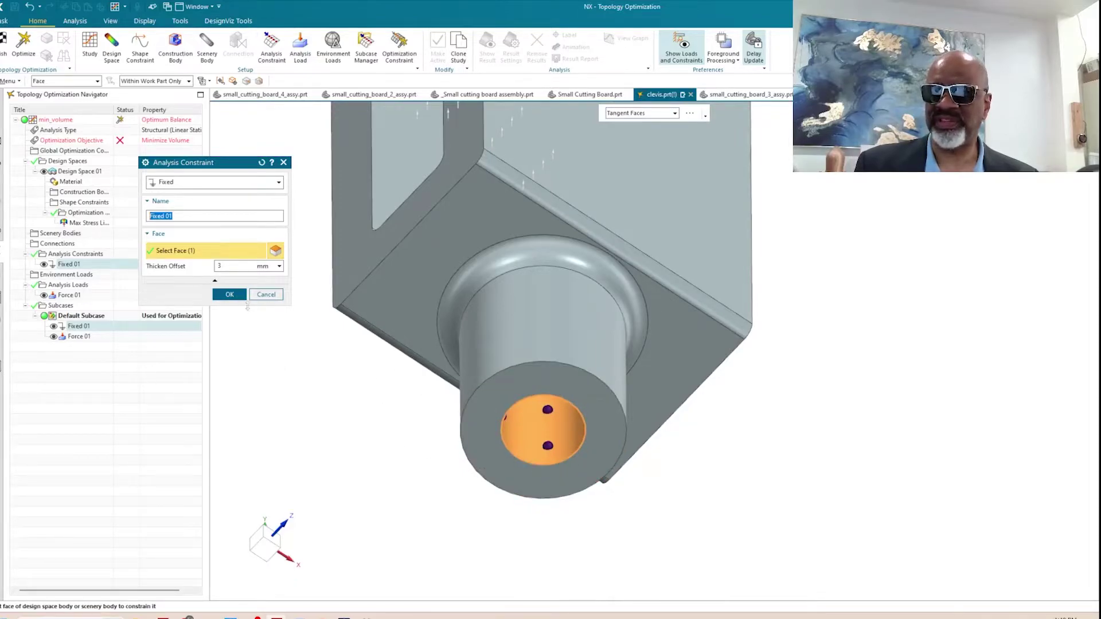
Confirm the Fixed 01 constraint and return the clevis to an upright front view.
{"action": "left_click", "coordinate": [229, 295]}
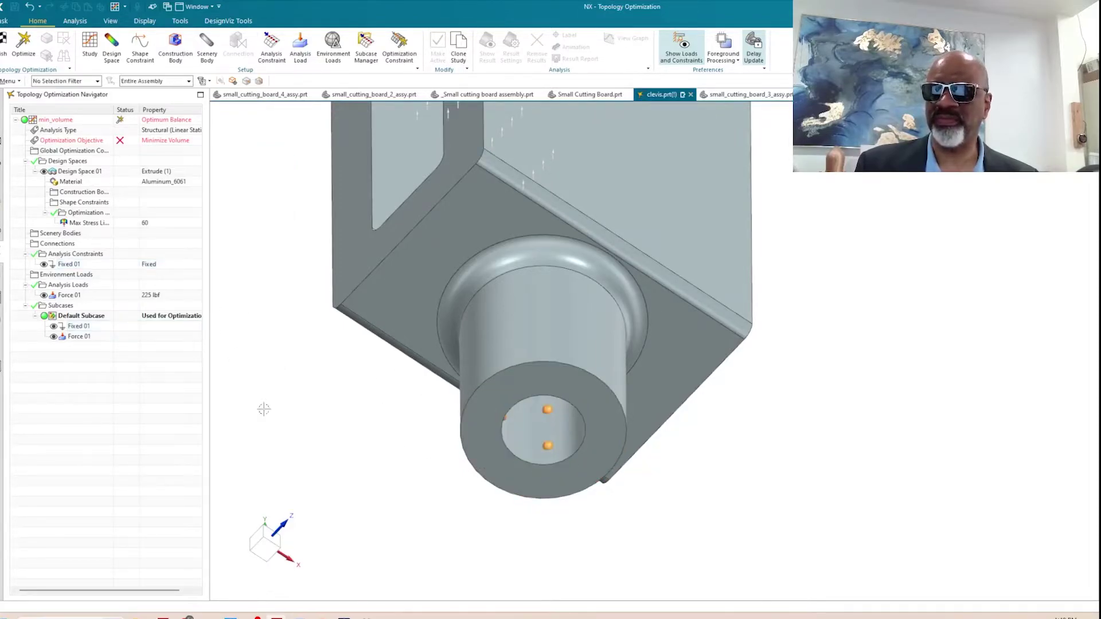
{"action": "scroll", "coordinate": [303, 416], "scroll_direction": "down", "scroll_amount": 4}
{"action": "scroll", "coordinate": [359, 306], "scroll_direction": "up", "scroll_amount": 5}
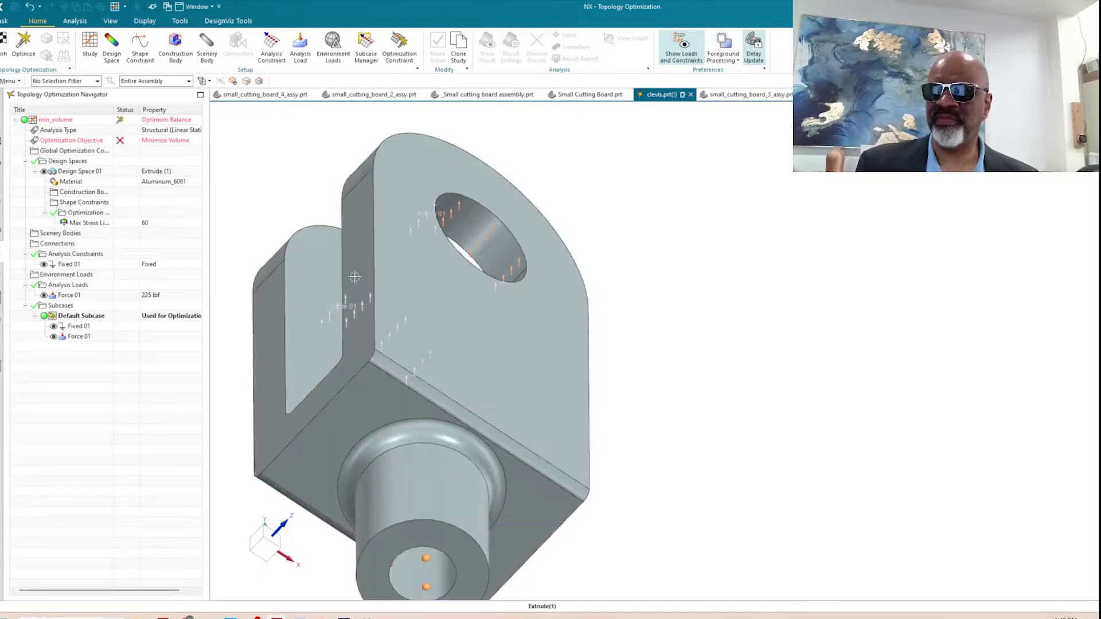
{"action": "middle_click_drag", "start_coordinate": [723, 552], "coordinate": [433, 355]}
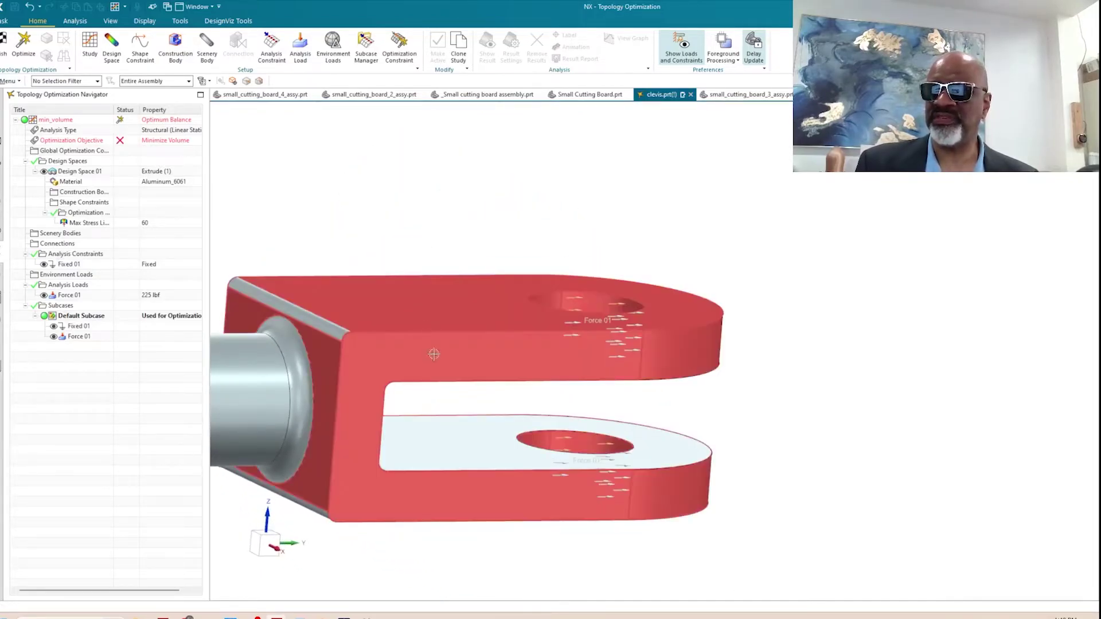
{"action": "middle_click_drag", "start_coordinate": [400, 270], "coordinate": [456, 357]}
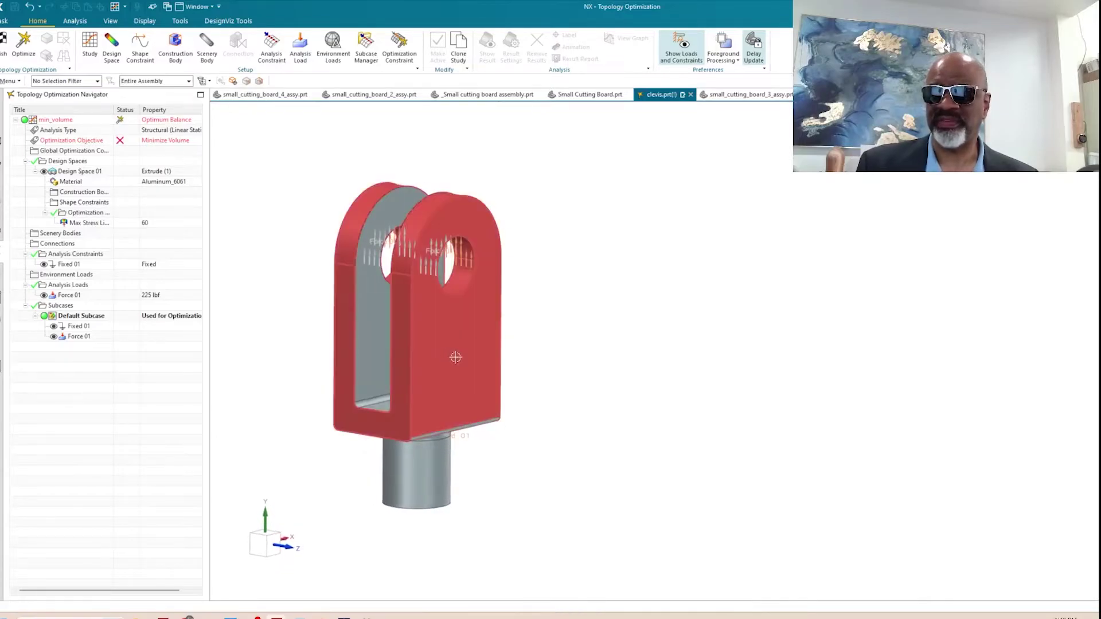
Run Optimize on the min_volume solution from the Home tab.
{"action": "left_click", "coordinate": [25, 40]}
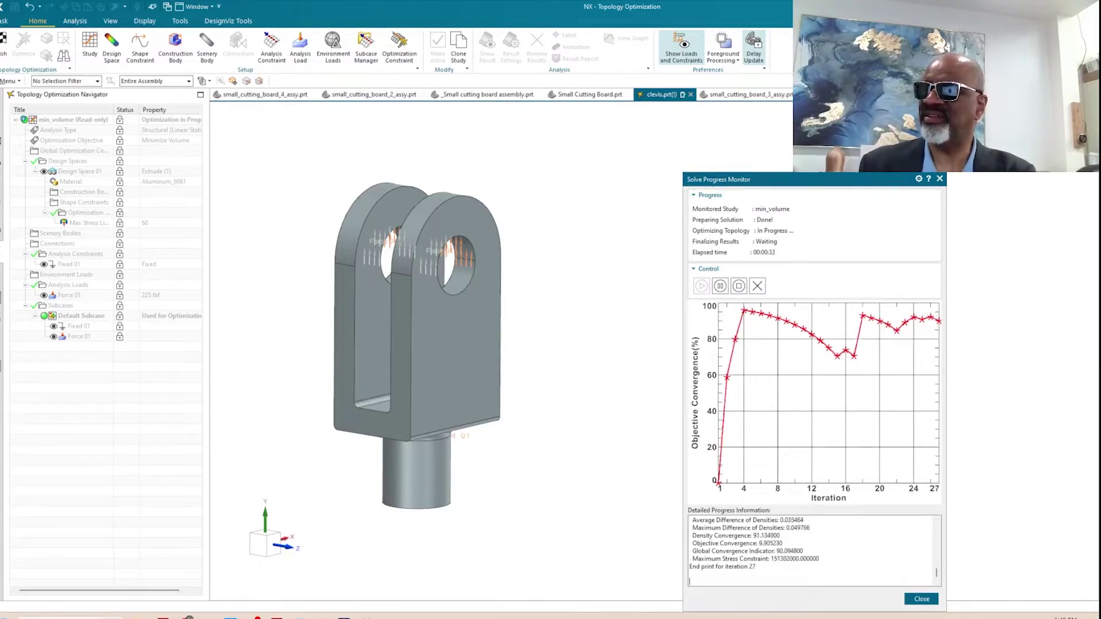
Move the Solve Progress Monitor off the model while min_volume converges over 74 iterations.
{"action": "left_click_drag", "start_coordinate": [573, 131], "coordinate": [136, 162]}
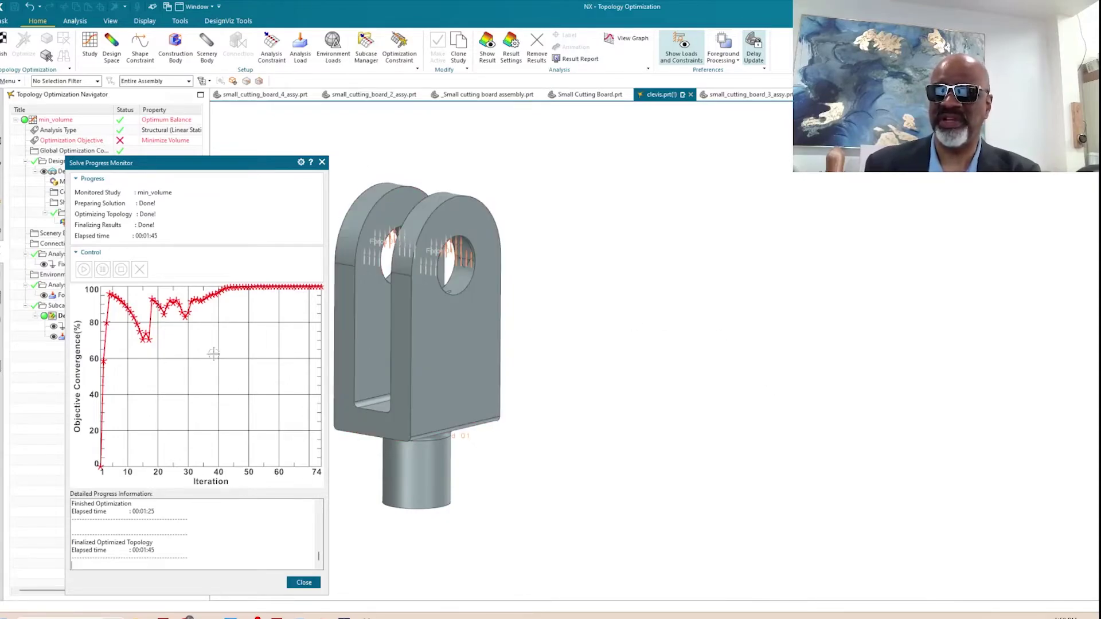
Close the progress monitor and hide the solid clevis body using a Solid Body type filter.
{"action": "left_click", "coordinate": [302, 582]}
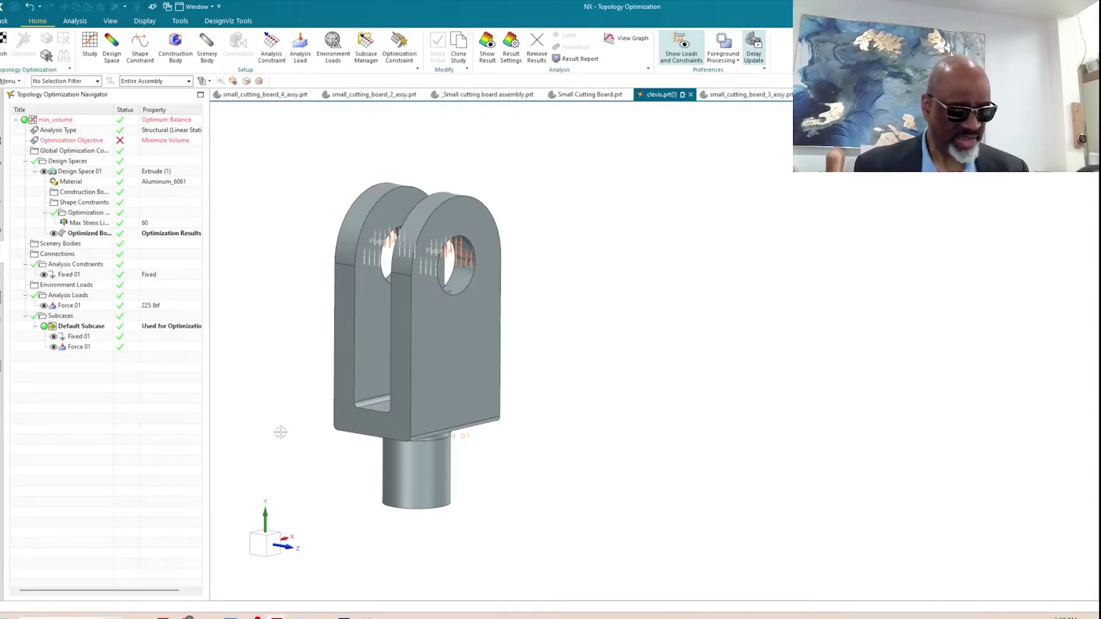
{"action": "key", "text": "ctrl+b"}
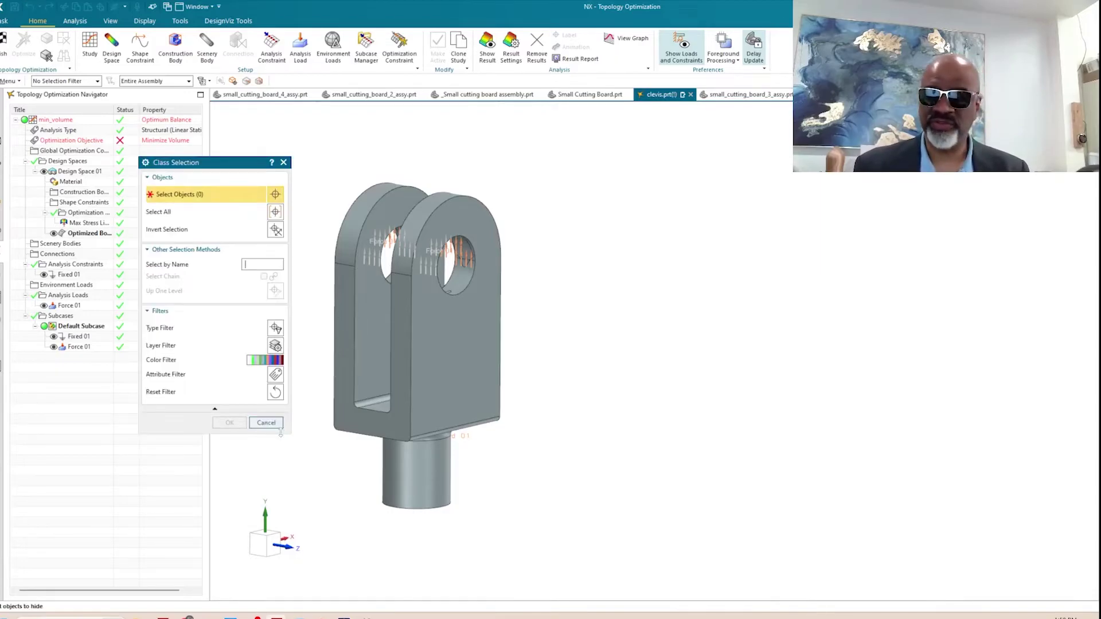
{"action": "left_click", "coordinate": [276, 328]}
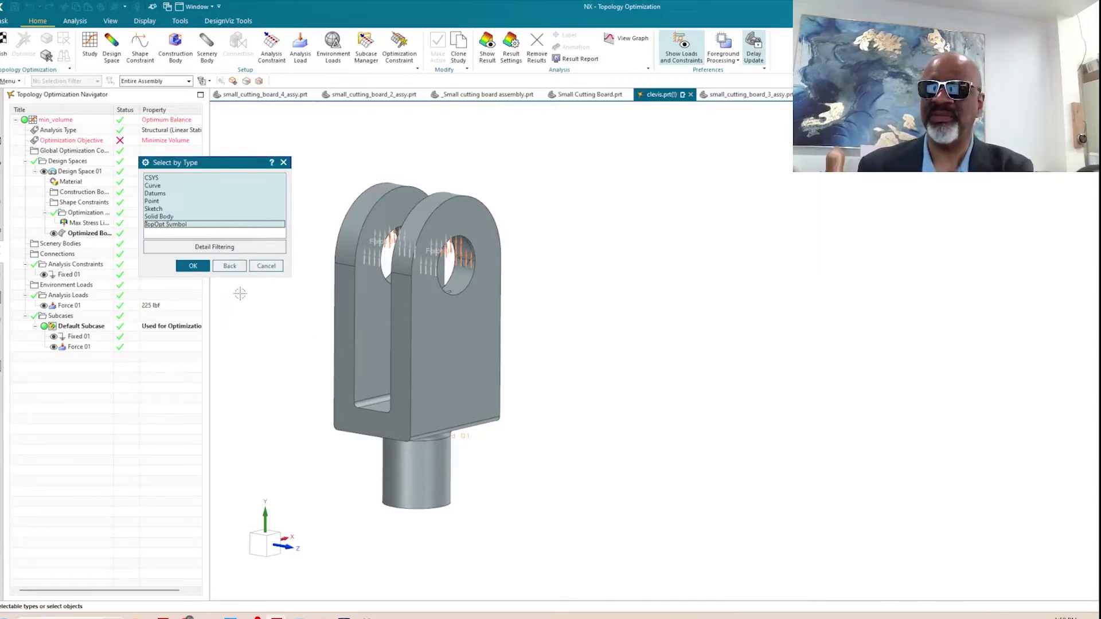
{"action": "left_click", "coordinate": [156, 216]}
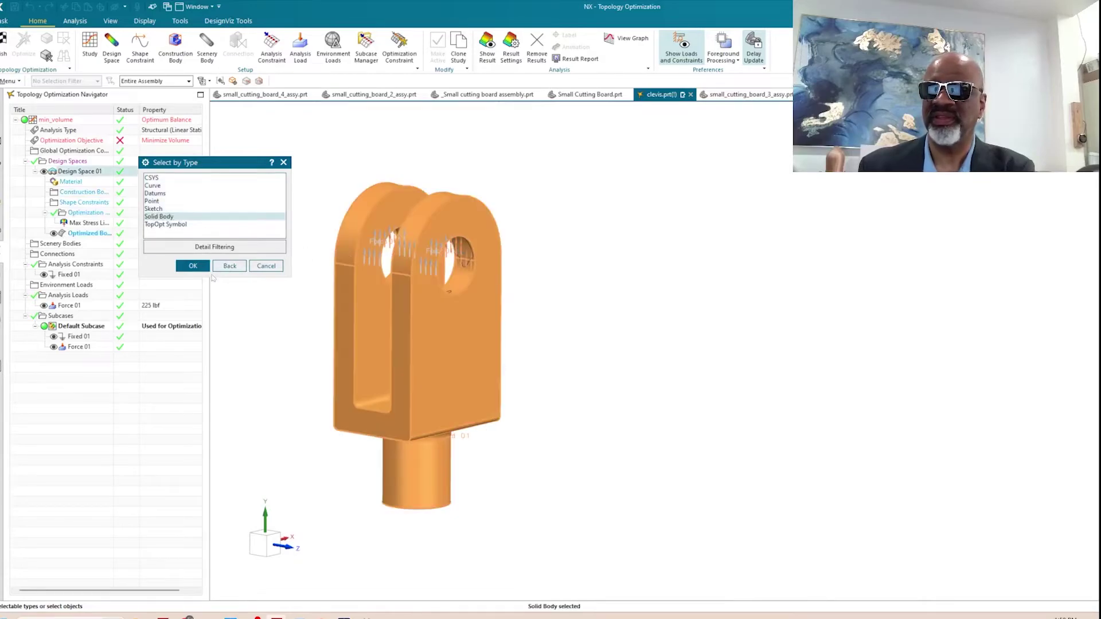
{"action": "left_click", "coordinate": [193, 266]}
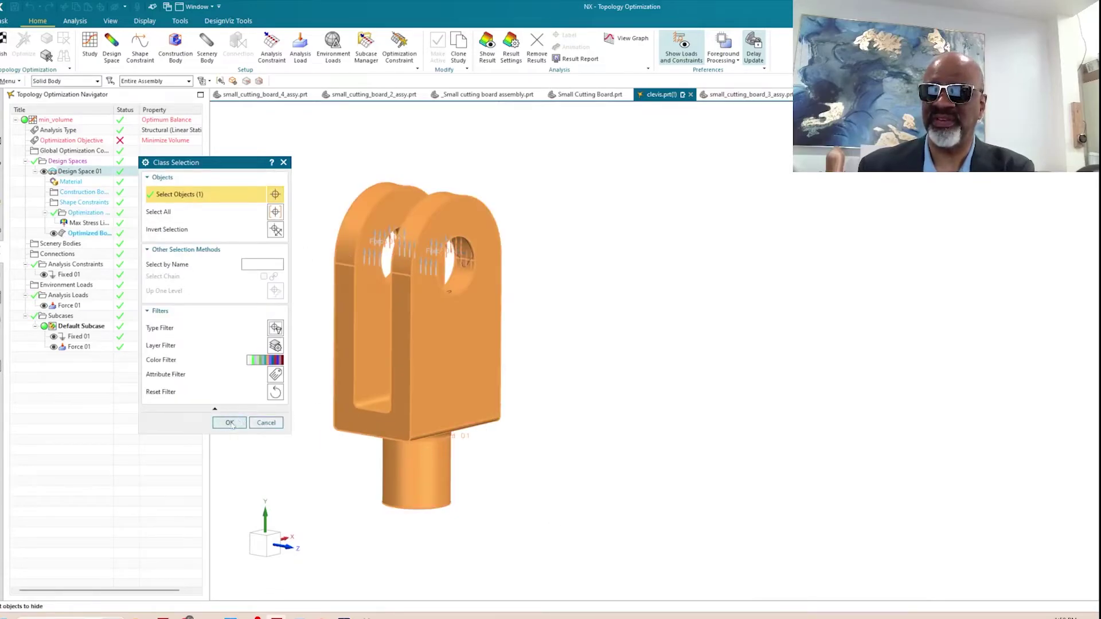
{"action": "left_click", "coordinate": [230, 424]}
{"action": "middle_click_drag", "start_coordinate": [526, 430], "coordinate": [604, 470]}
{"action": "scroll", "coordinate": [380, 246], "scroll_direction": "up", "scroll_amount": 5}
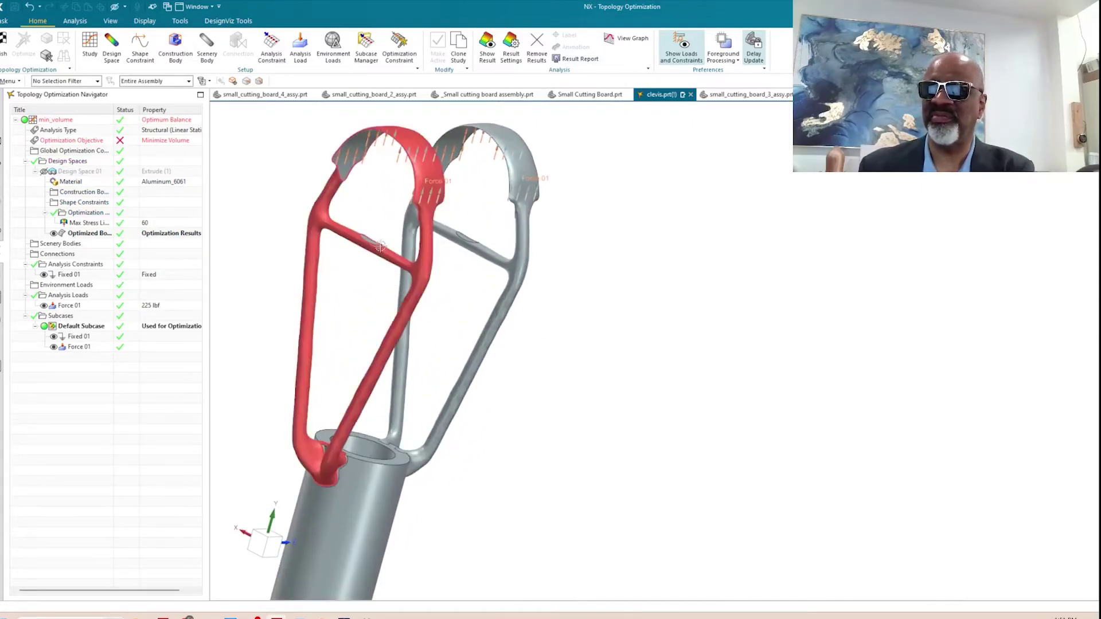
{"action": "scroll", "coordinate": [381, 247], "scroll_direction": "down", "scroll_amount": 3}
{"action": "middle_click_drag", "start_coordinate": [553, 393], "coordinate": [516, 435]}
{"action": "scroll", "coordinate": [543, 418], "scroll_direction": "up", "scroll_amount": 2}
{"action": "scroll", "coordinate": [516, 436], "scroll_direction": "up", "scroll_amount": 2}
{"action": "scroll", "coordinate": [492, 459], "scroll_direction": "down", "scroll_amount": 3}
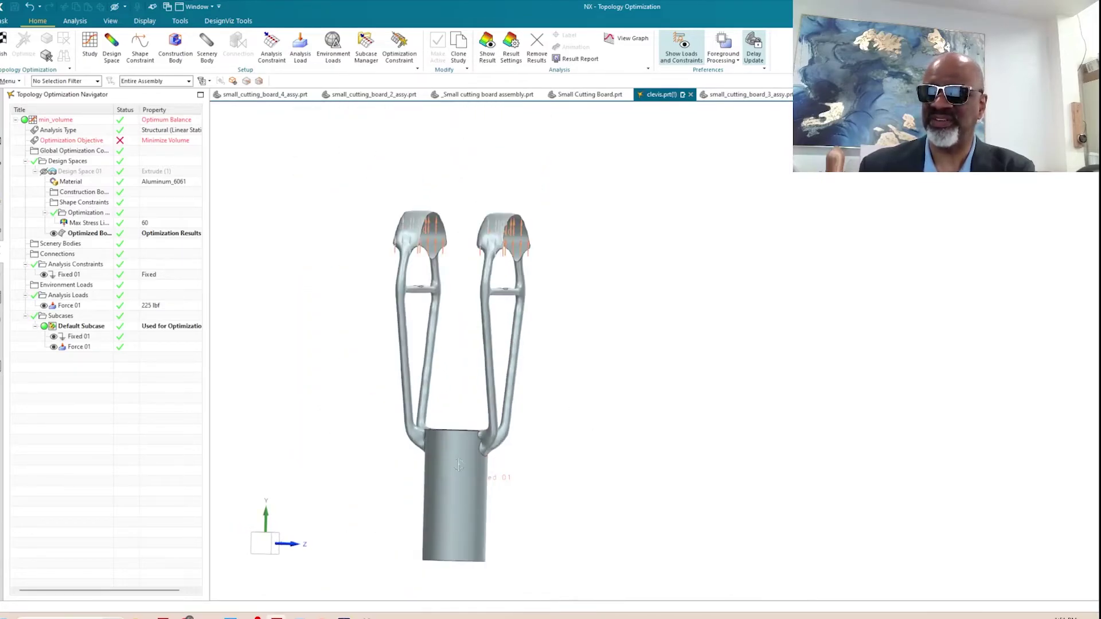
{"action": "middle_click_drag", "start_coordinate": [563, 476], "coordinate": [597, 411]}
{"action": "scroll", "coordinate": [522, 450], "scroll_direction": "up", "scroll_amount": 3}
{"action": "scroll", "coordinate": [520, 454], "scroll_direction": "down", "scroll_amount": 2}
{"action": "scroll", "coordinate": [578, 202], "scroll_direction": "up", "scroll_amount": 2}
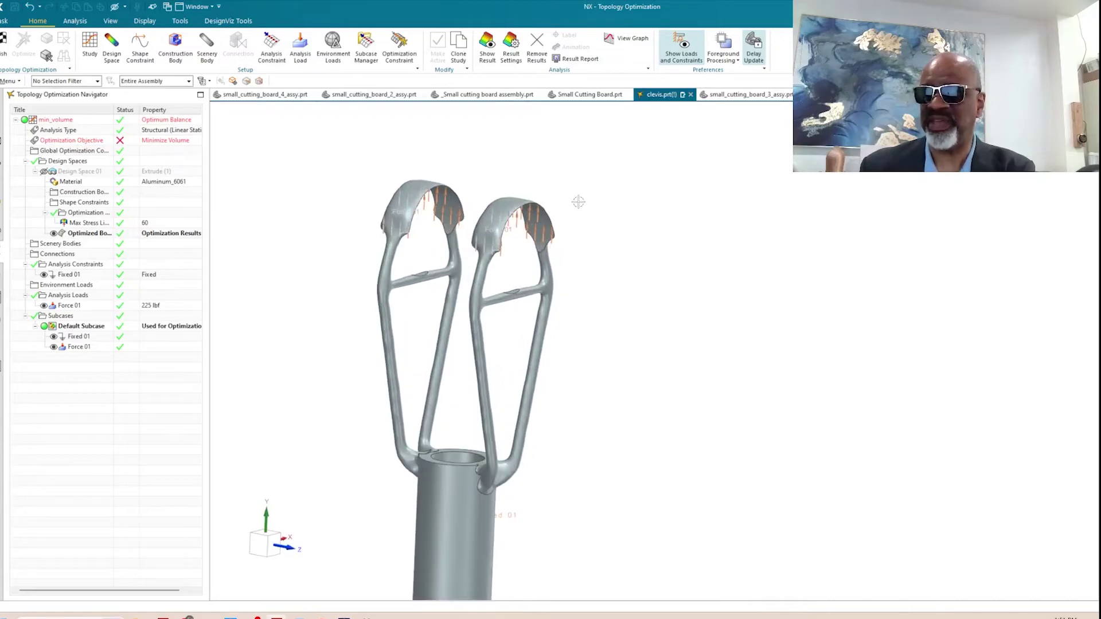
{"action": "middle_click_drag", "start_coordinate": [585, 236], "coordinate": [562, 240]}
{"action": "scroll", "coordinate": [565, 253], "scroll_direction": "down", "scroll_amount": 1}
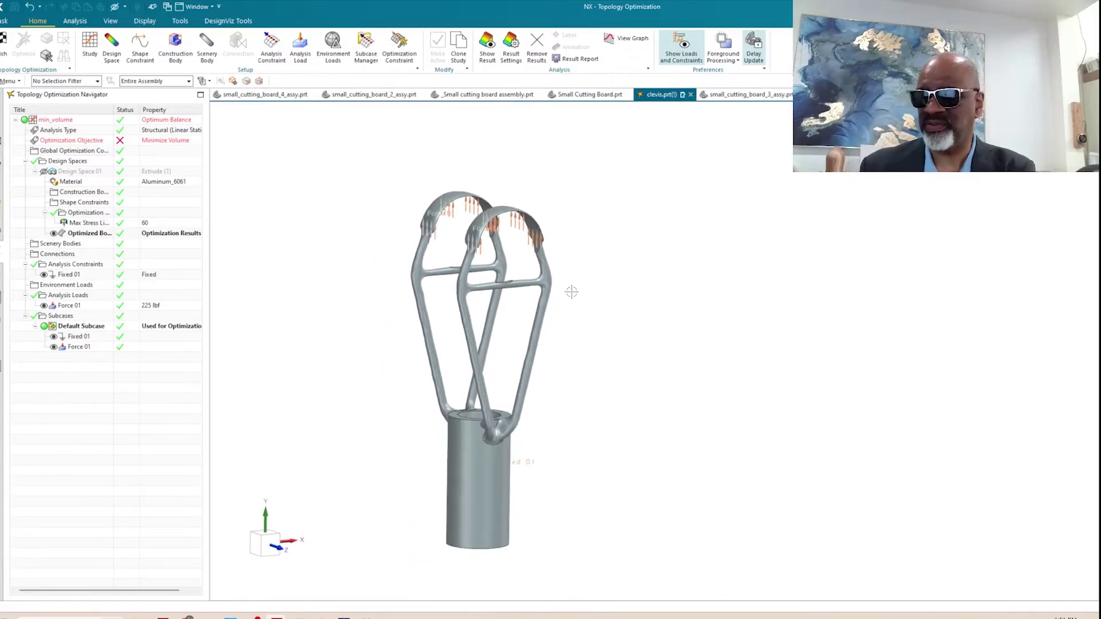
{"action": "middle_click_drag", "start_coordinate": [595, 274], "coordinate": [585, 251]}
{"action": "middle_click_drag", "start_coordinate": [664, 318], "coordinate": [607, 265]}
{"action": "scroll", "coordinate": [607, 265], "scroll_direction": "up", "scroll_amount": 2}
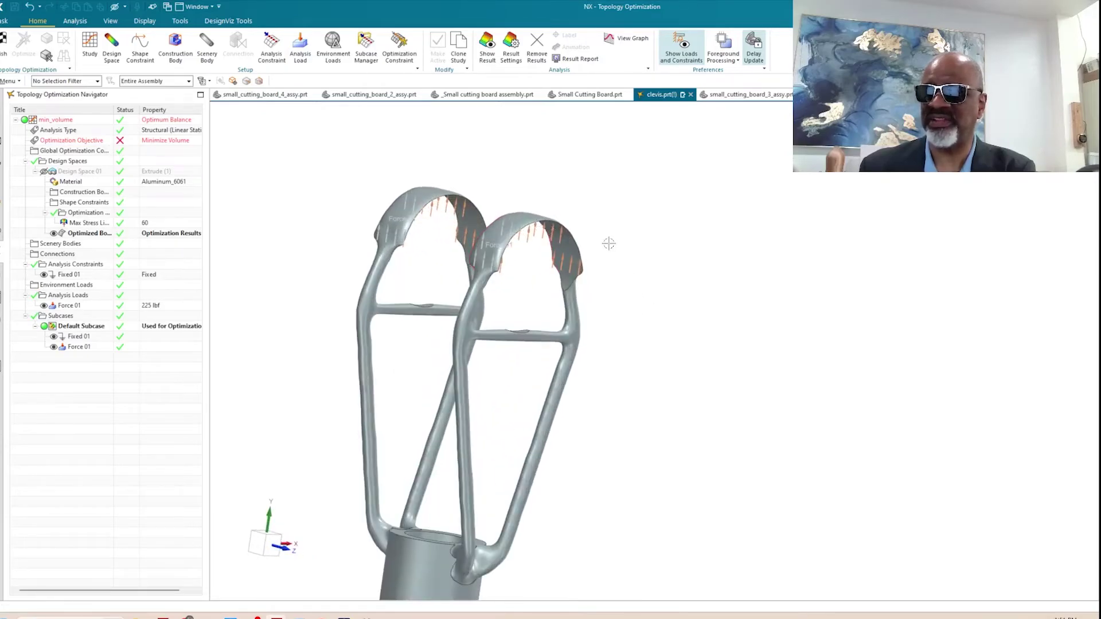
{"action": "scroll", "coordinate": [609, 243], "scroll_direction": "down", "scroll_amount": 2}
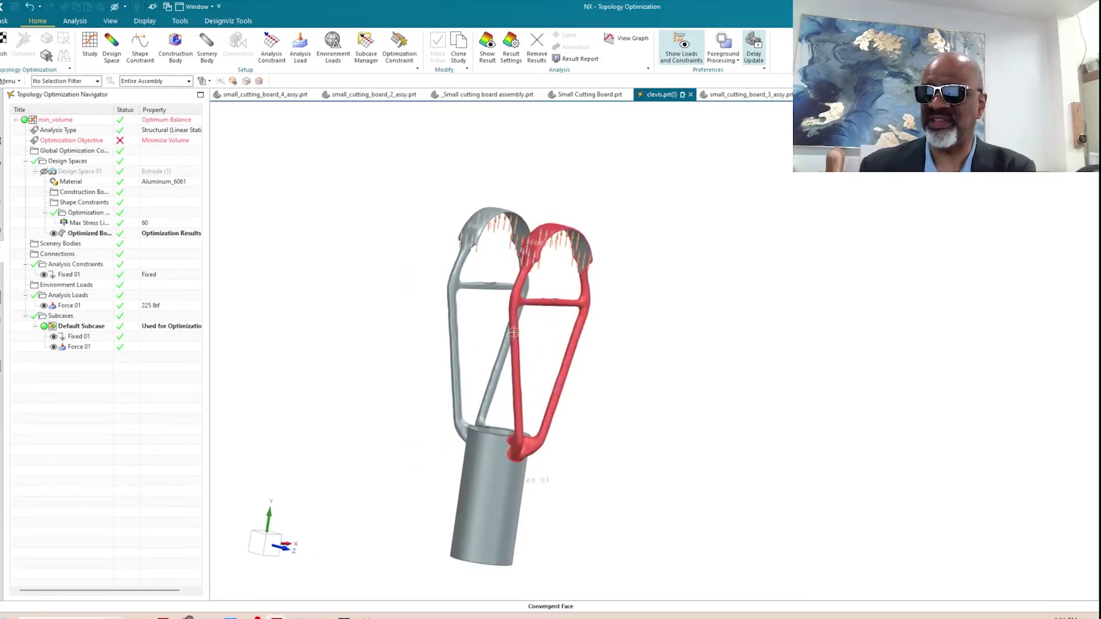
{"action": "middle_click_drag", "start_coordinate": [639, 374], "coordinate": [590, 366]}
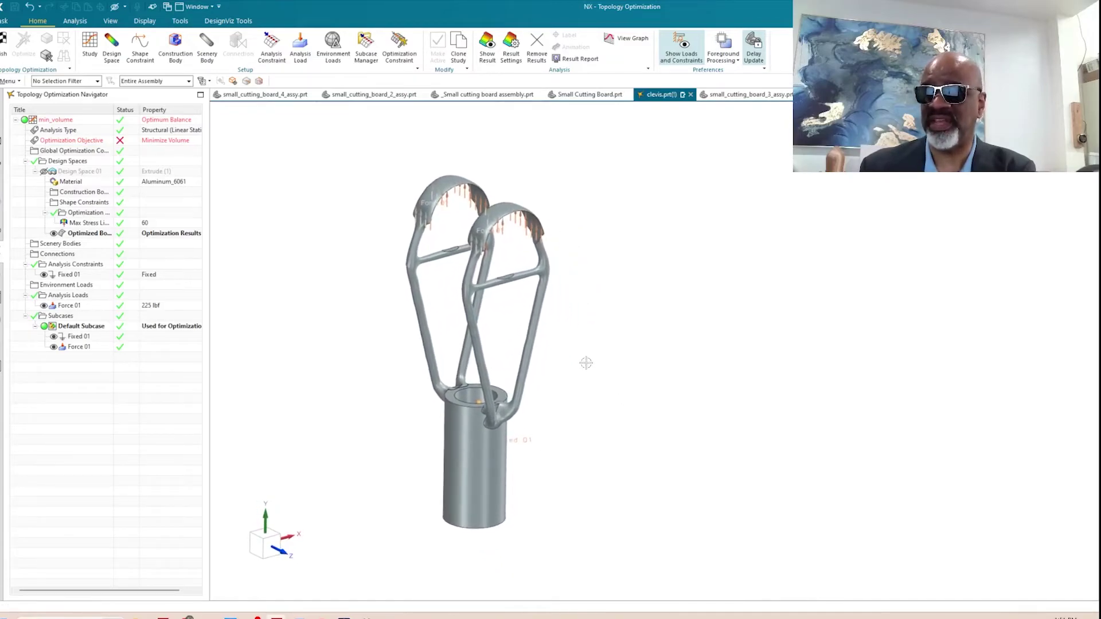
{"action": "scroll", "coordinate": [586, 363], "scroll_direction": "up", "scroll_amount": 1}
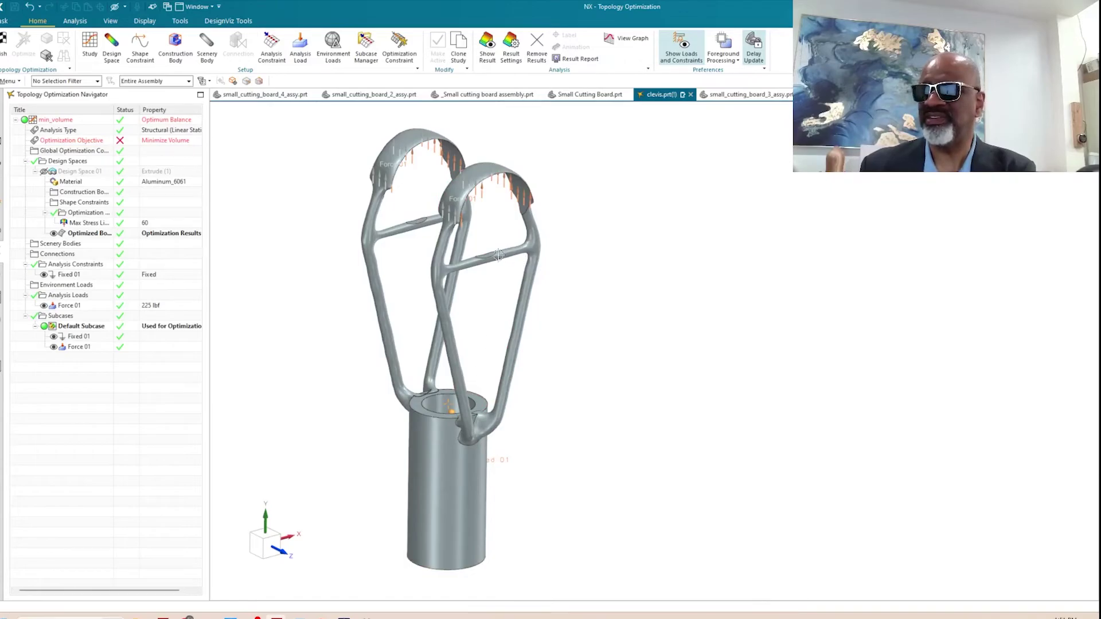
{"action": "mouse_move", "coordinate": [550, 341]}
{"action": "middle_mouse_down"}
{"action": "mouse_move", "coordinate": [598, 336]}
{"action": "mouse_move", "coordinate": [537, 350]}
{"action": "middle_mouse_up"}
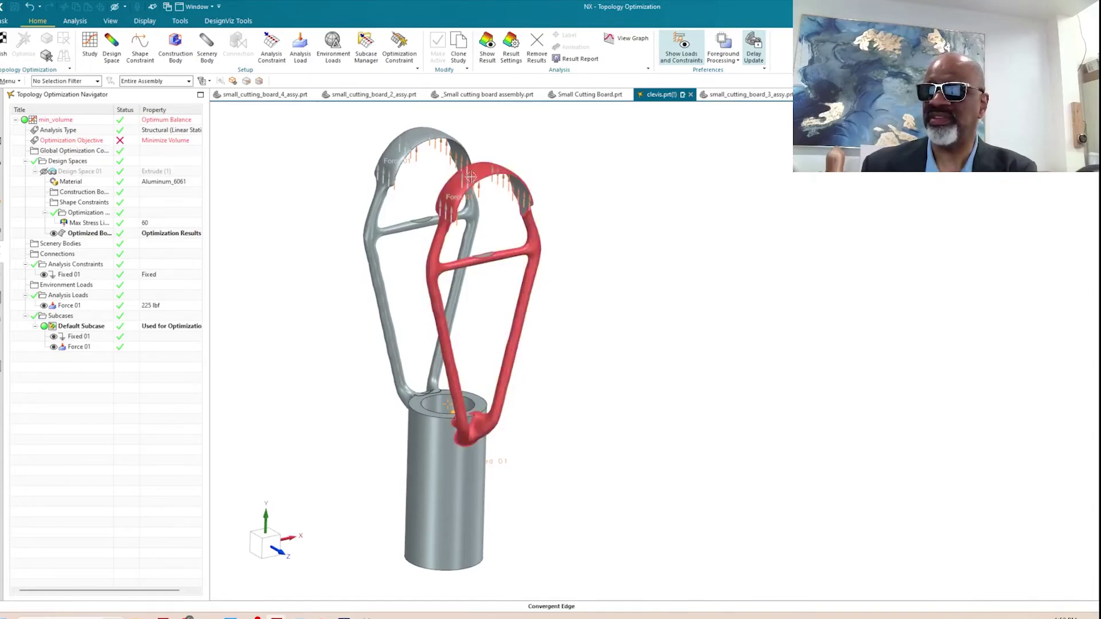
{"action": "mouse_move", "coordinate": [597, 329]}
{"action": "middle_mouse_down"}
{"action": "mouse_move", "coordinate": [646, 315]}
{"action": "mouse_move", "coordinate": [580, 325]}
{"action": "mouse_move", "coordinate": [593, 327]}
{"action": "middle_mouse_up"}
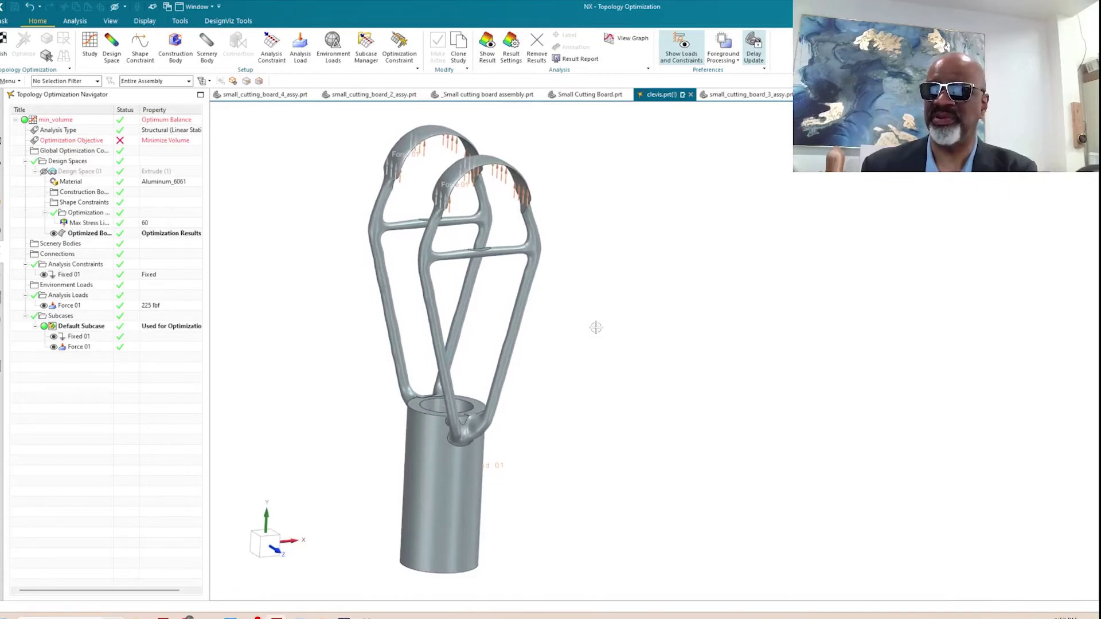